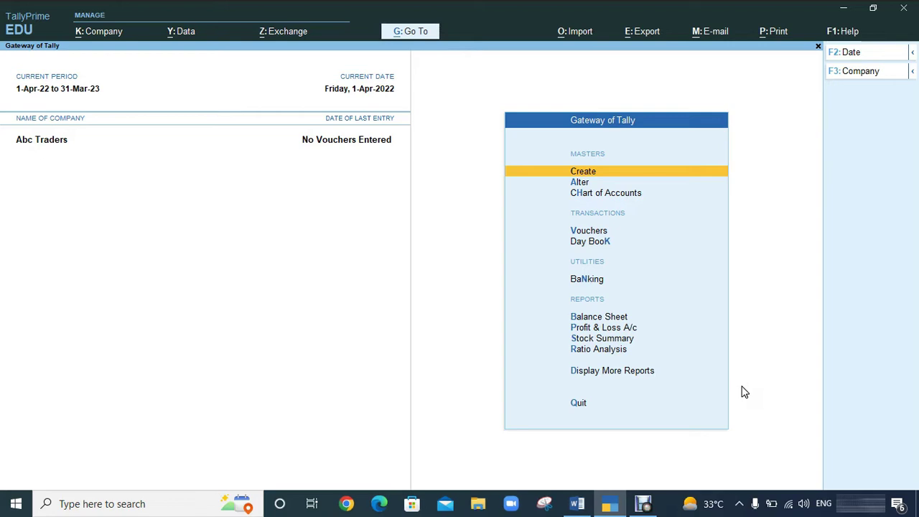
Open voucher creation for Abc Traders from the Gateway menu.
{"action": "key", "text": "Down"}
{"action": "key", "text": "Down"}
{"action": "key", "text": "Down"}
{"action": "key", "text": "Down"}
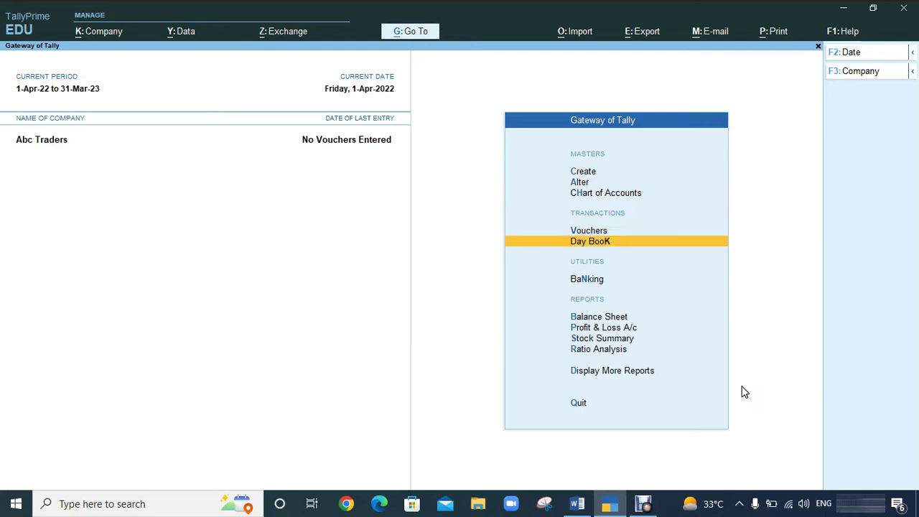
{"action": "key", "text": "Up"}
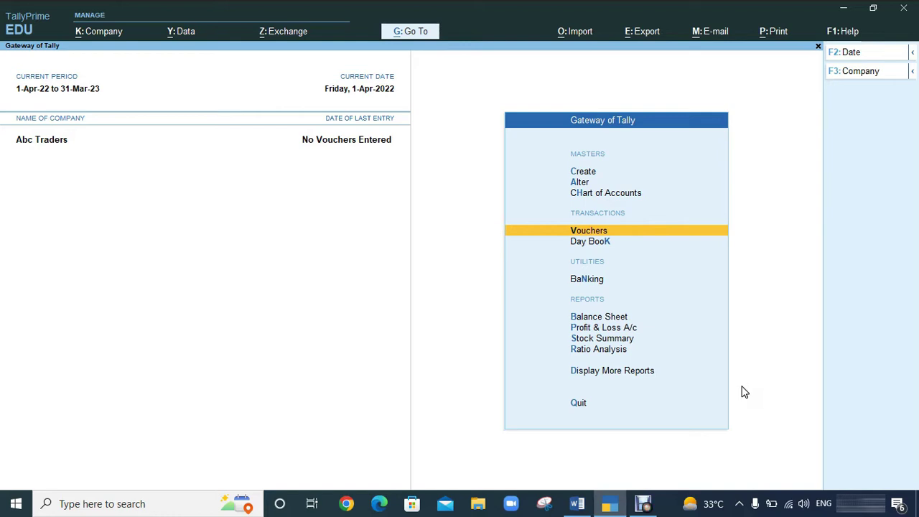
{"action": "key", "text": "Return"}
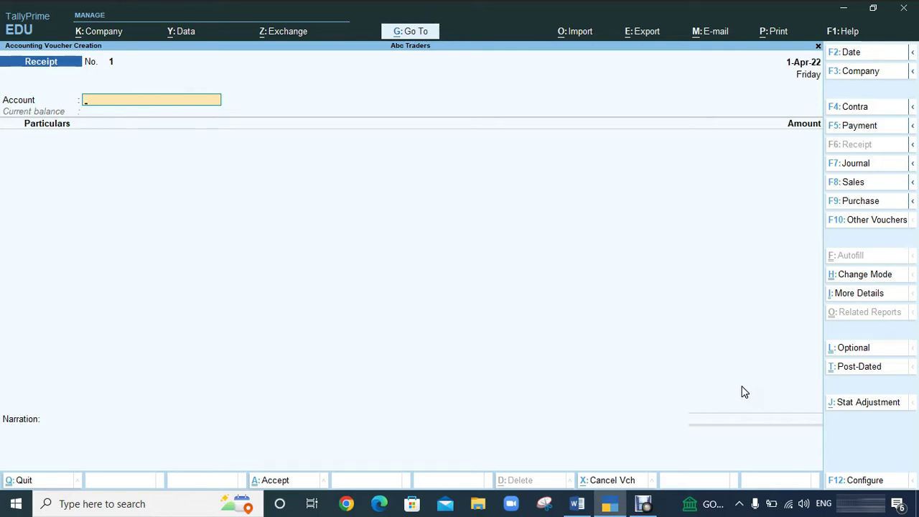
Preview the Contra, Payment, Receipt, Journal, Sales and Purchase voucher types, then return to Receipt.
{"action": "key", "text": "F4"}
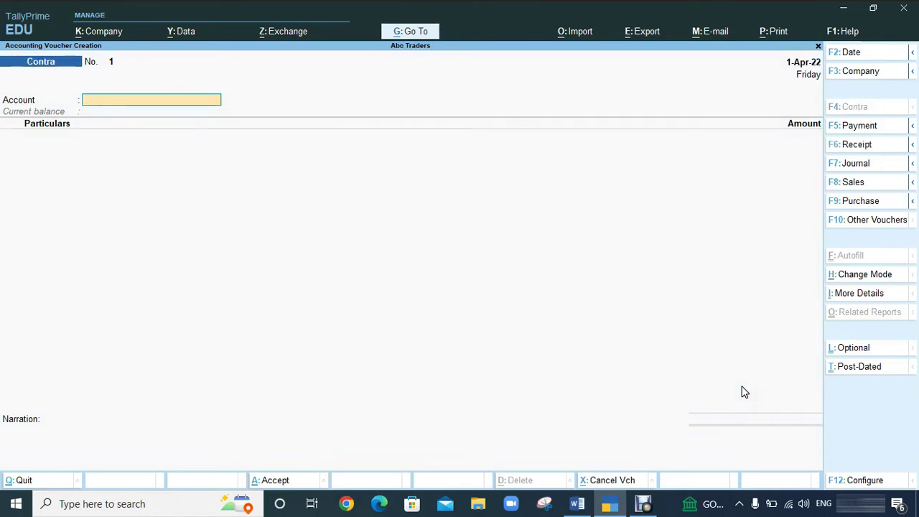
{"action": "key", "text": "F5"}
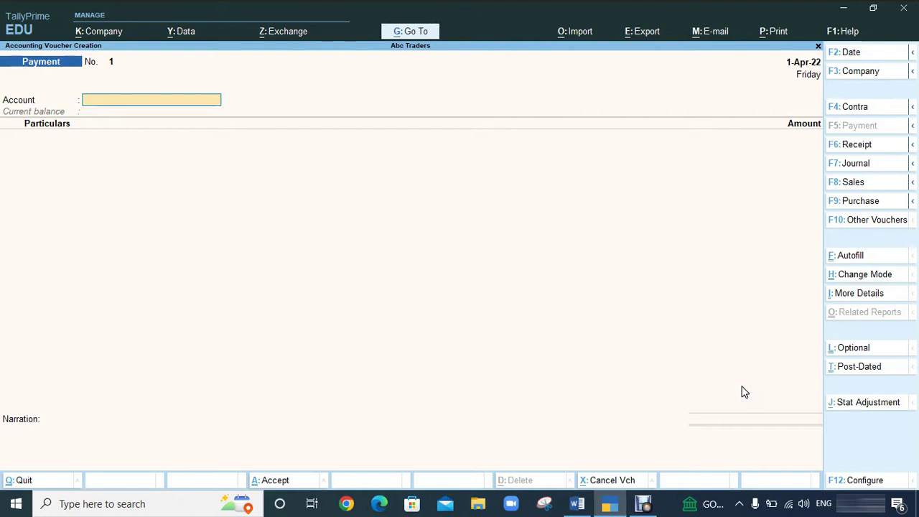
{"action": "key", "text": "F6"}
{"action": "key", "text": "F7"}
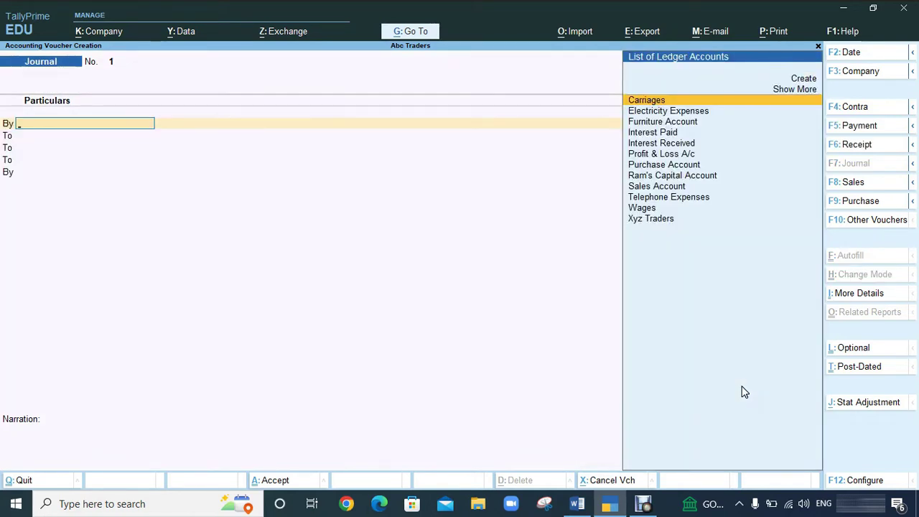
{"action": "key", "text": "F8"}
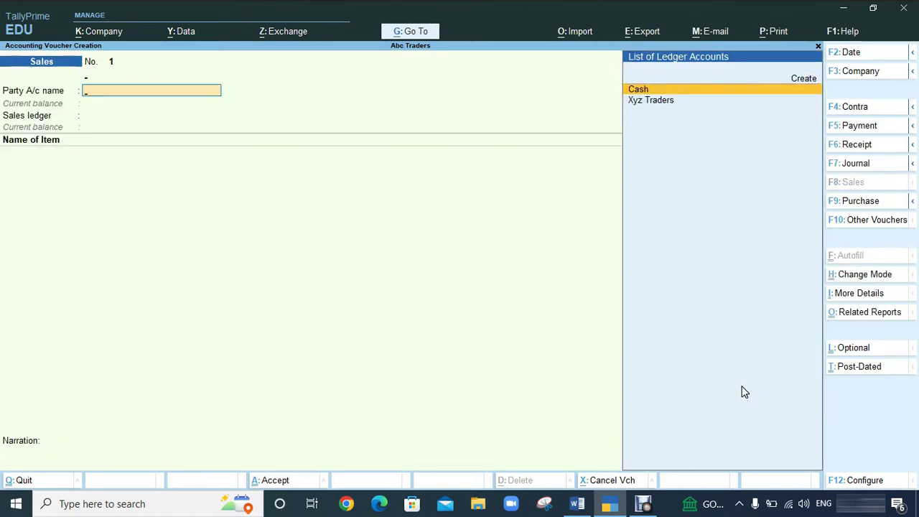
{"action": "key", "text": "F9"}
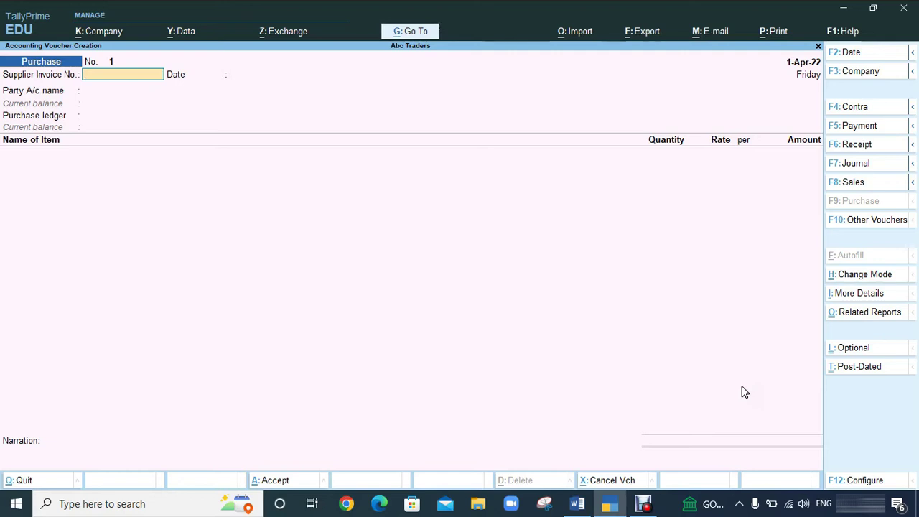
{"action": "key", "text": "F6"}
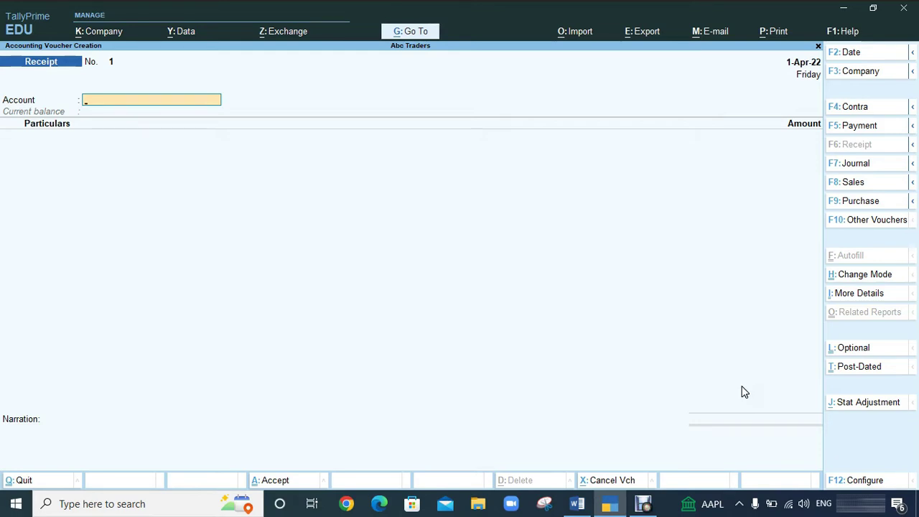
{"action": "left_click", "coordinate": [742, 384]}
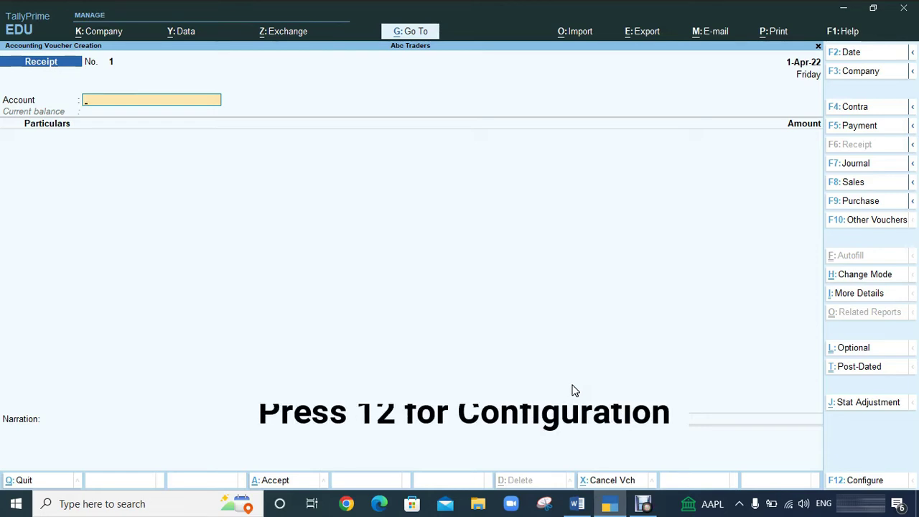
Set Show more configurations and Use Cr/Dr instead of To/By to Yes, then accept.
{"action": "key", "text": "F12"}
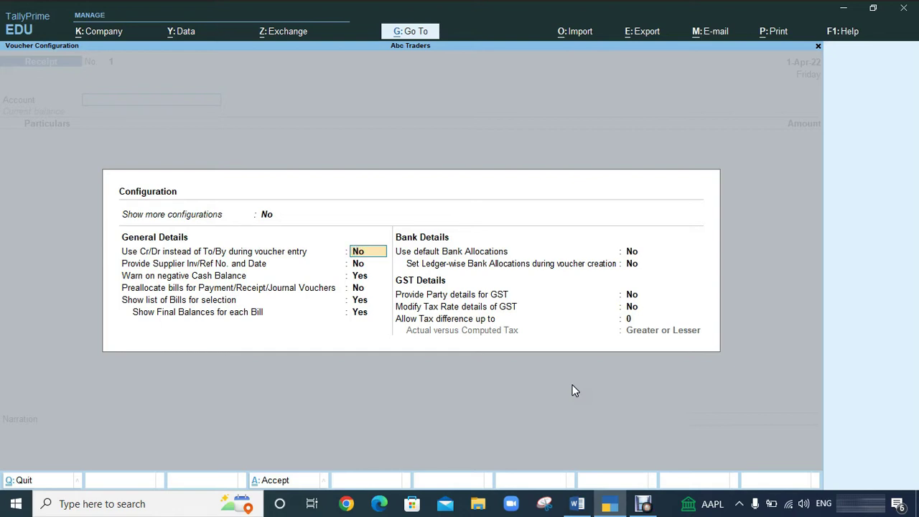
{"action": "key", "text": "Up"}
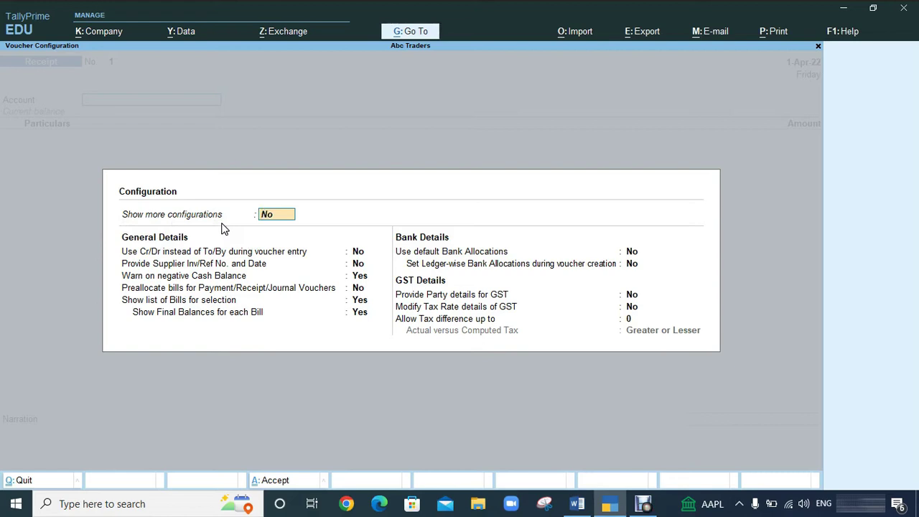
{"action": "type", "text": "y"}
{"action": "key", "text": "Return"}
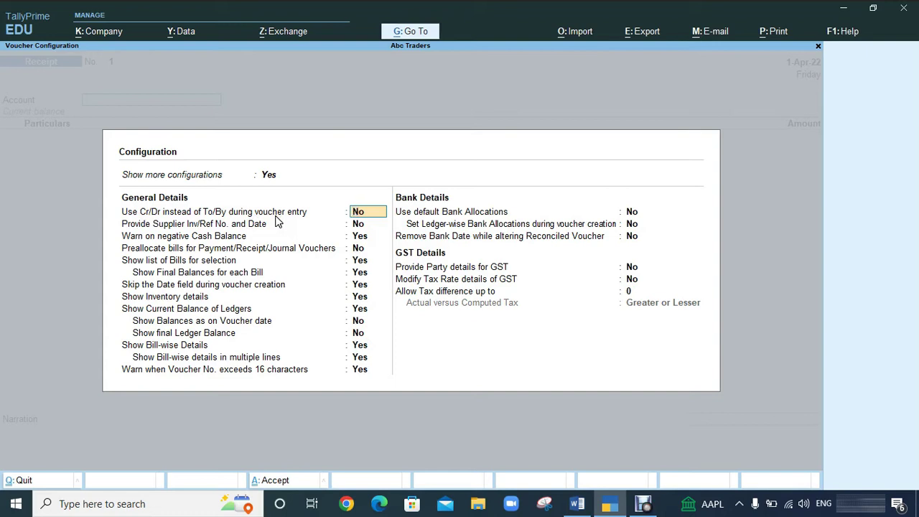
{"action": "type", "text": "y"}
{"action": "key", "text": "Return"}
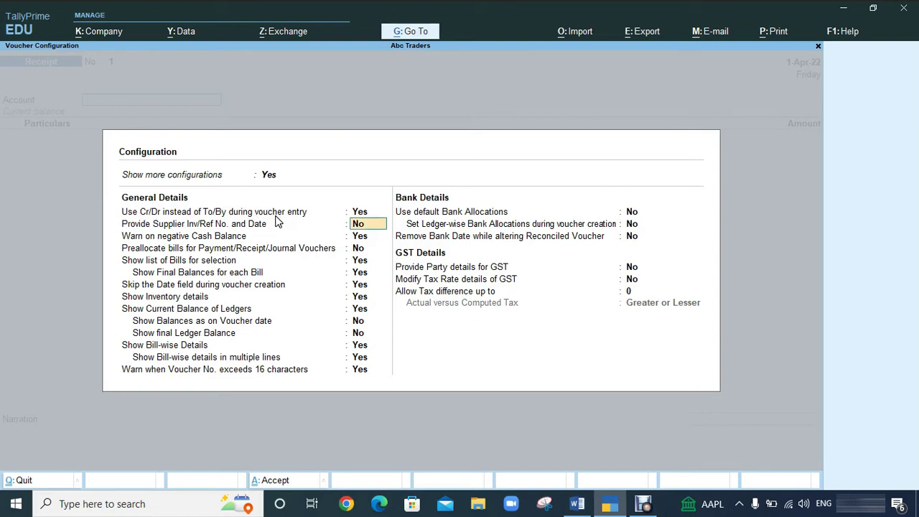
{"action": "key", "text": "ctrl+a"}
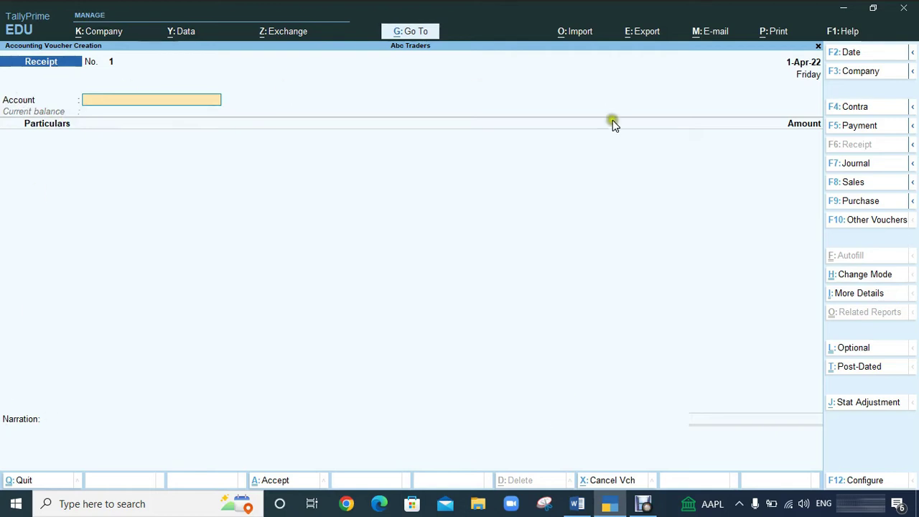
Change the Receipt voucher's entry mode from Single Entry to Double Entry.
{"action": "left_click", "coordinate": [851, 275]}
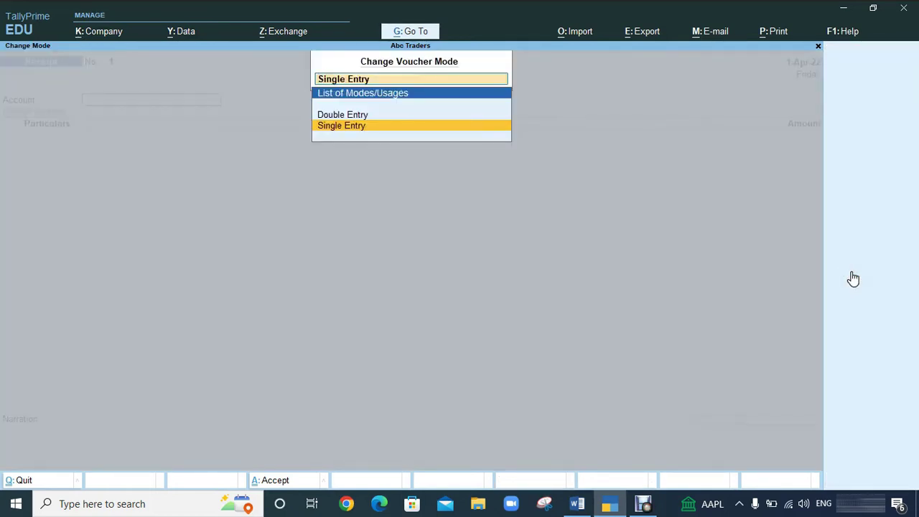
{"action": "key", "text": "Up"}
{"action": "key", "text": "Down"}
{"action": "key", "text": "Up"}
{"action": "key", "text": "Down"}
{"action": "key", "text": "Up"}
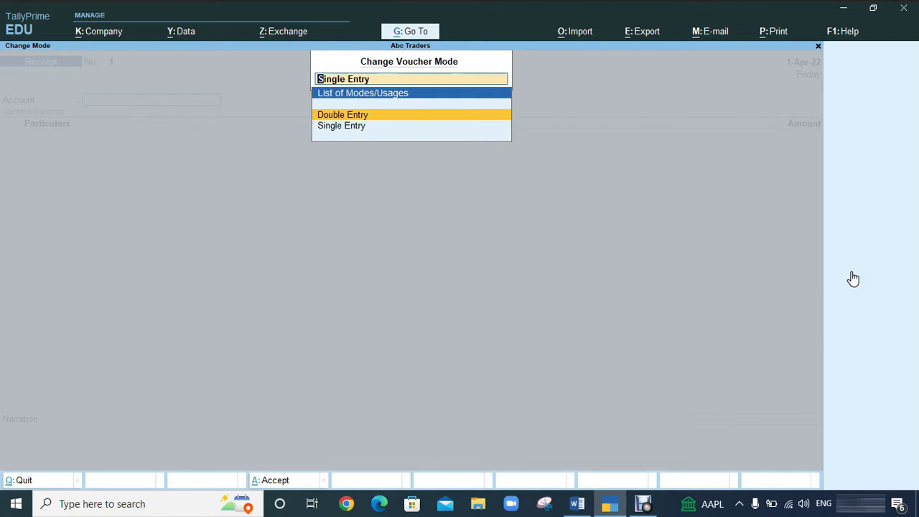
{"action": "key", "text": "Return"}
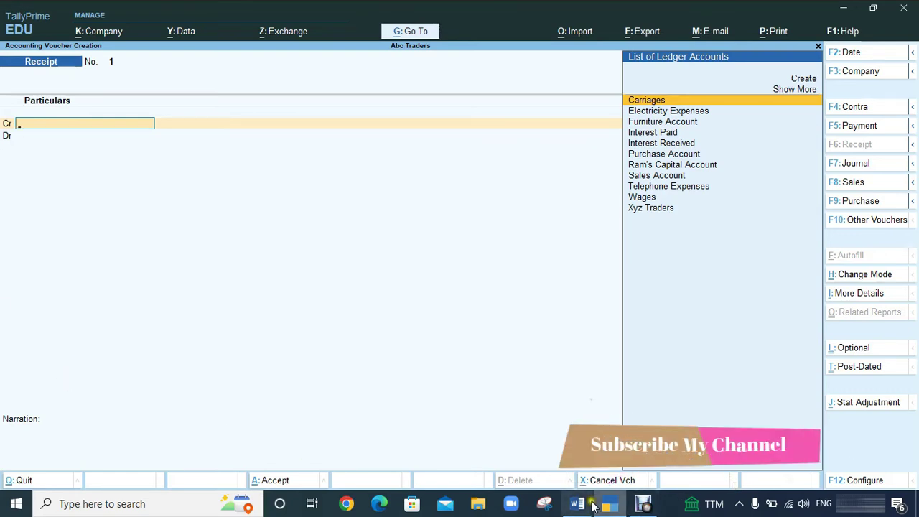
{"action": "mouse_move", "coordinate": [578, 507]}
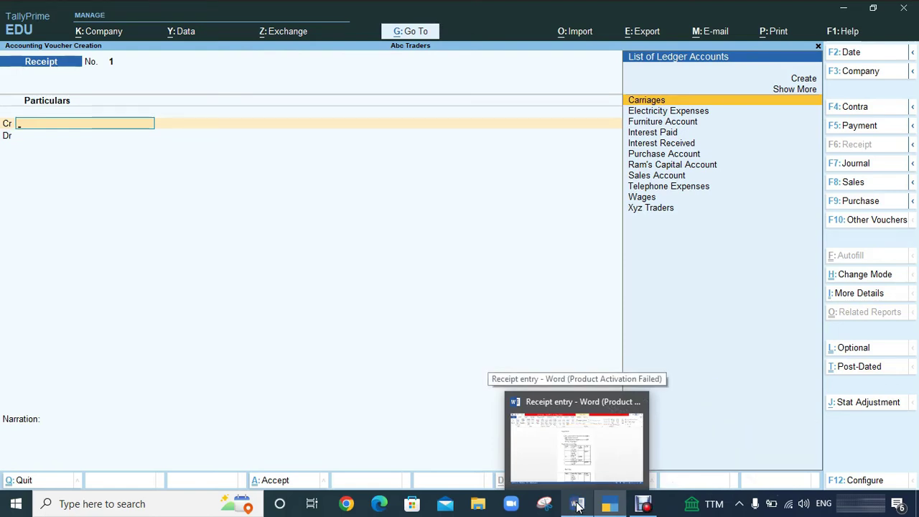
Review the Word 'Receipt entry' document's But In tally table of capital and cash entries.
{"action": "left_click", "coordinate": [577, 506]}
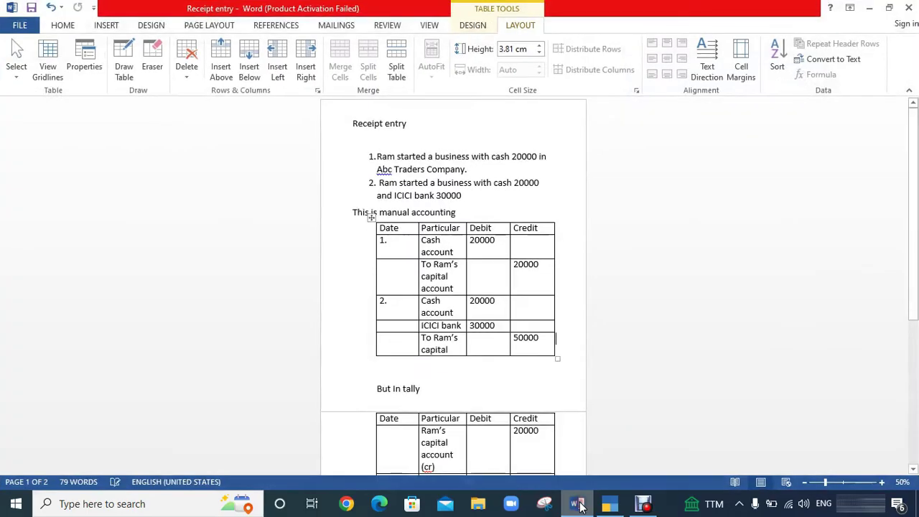
{"action": "left_click", "coordinate": [63, 25]}
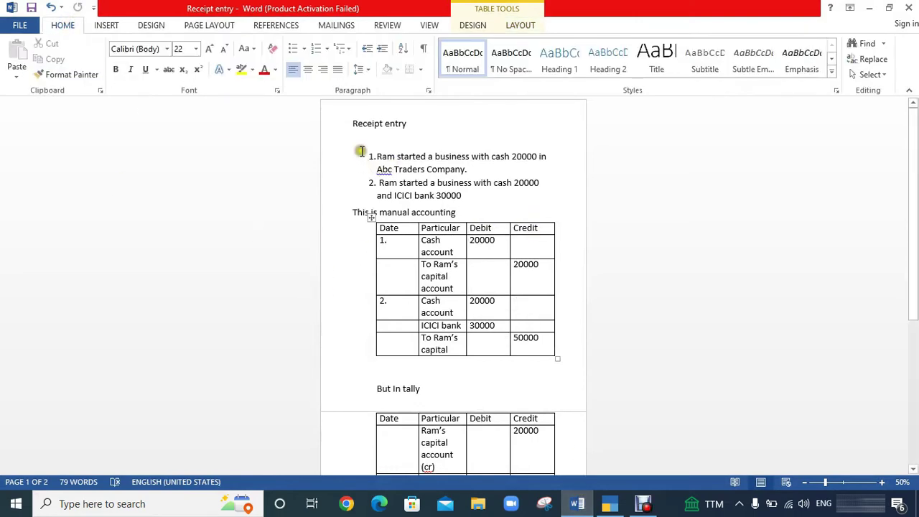
{"action": "left_click_drag", "start_coordinate": [350, 124], "coordinate": [421, 124]}
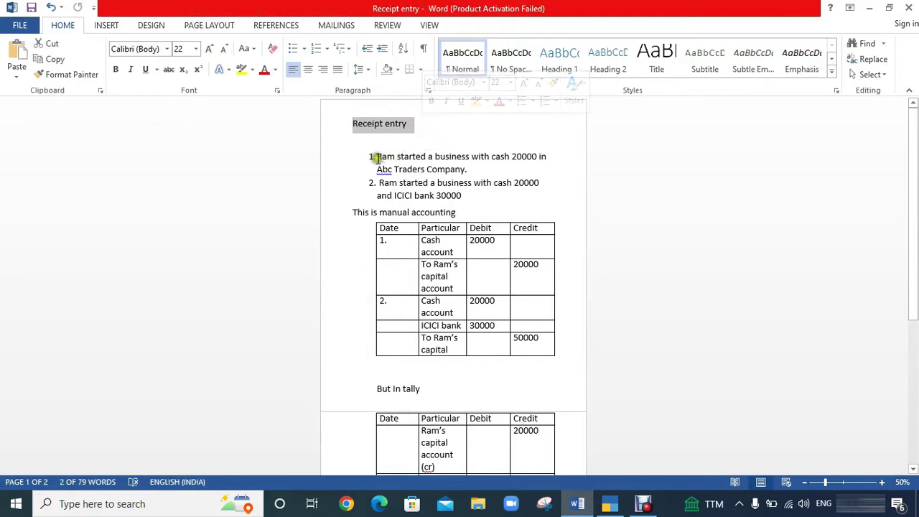
{"action": "left_click", "coordinate": [373, 156]}
{"action": "left_click", "coordinate": [468, 156]}
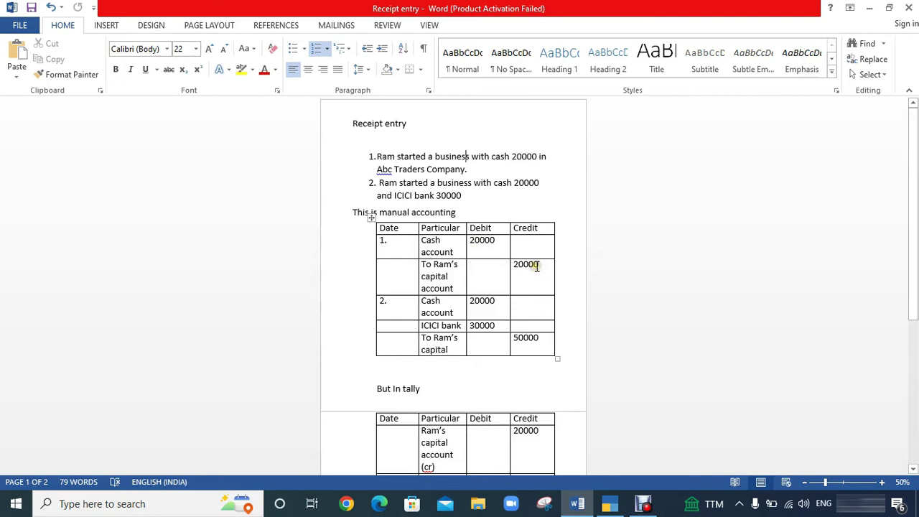
{"action": "scroll", "coordinate": [524, 323], "scroll_direction": "down", "scroll_amount": 5}
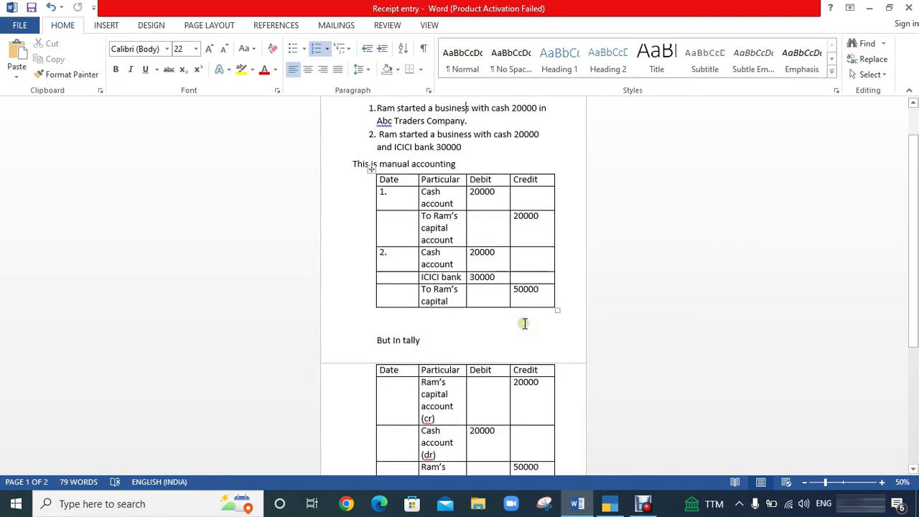
{"action": "scroll", "coordinate": [521, 324], "scroll_direction": "down", "scroll_amount": 1}
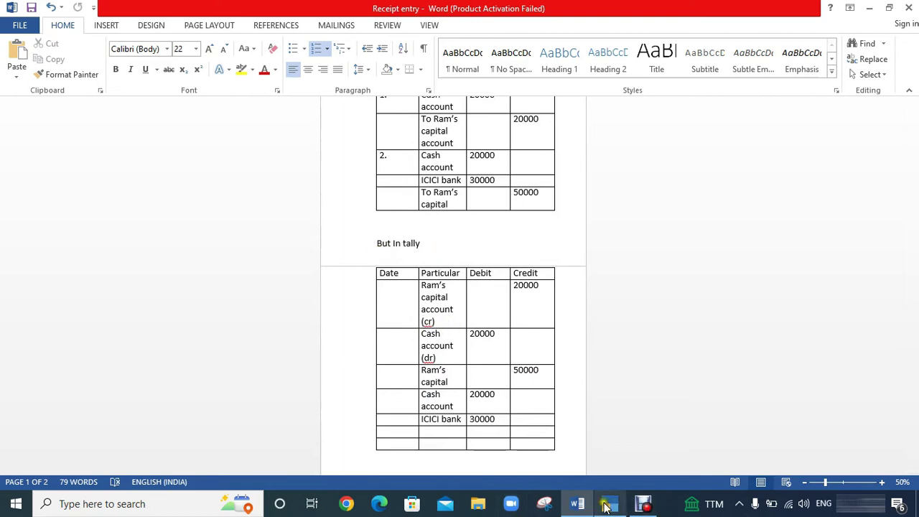
{"action": "left_click", "coordinate": [608, 505]}
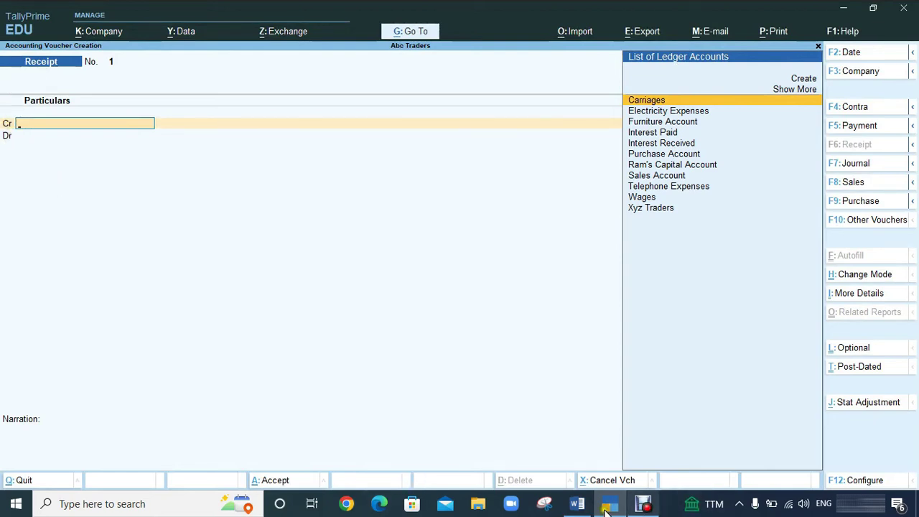
{"action": "left_click", "coordinate": [577, 505]}
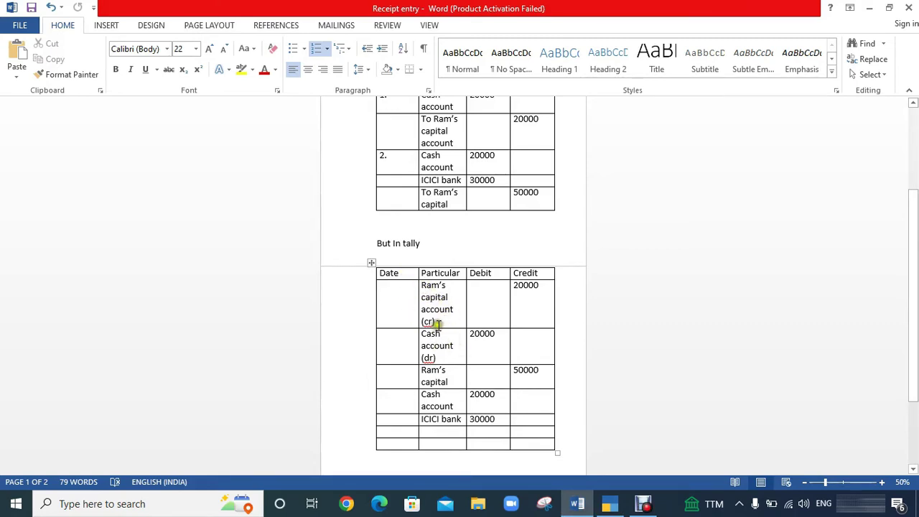
{"action": "left_click_drag", "start_coordinate": [512, 285], "coordinate": [551, 288]}
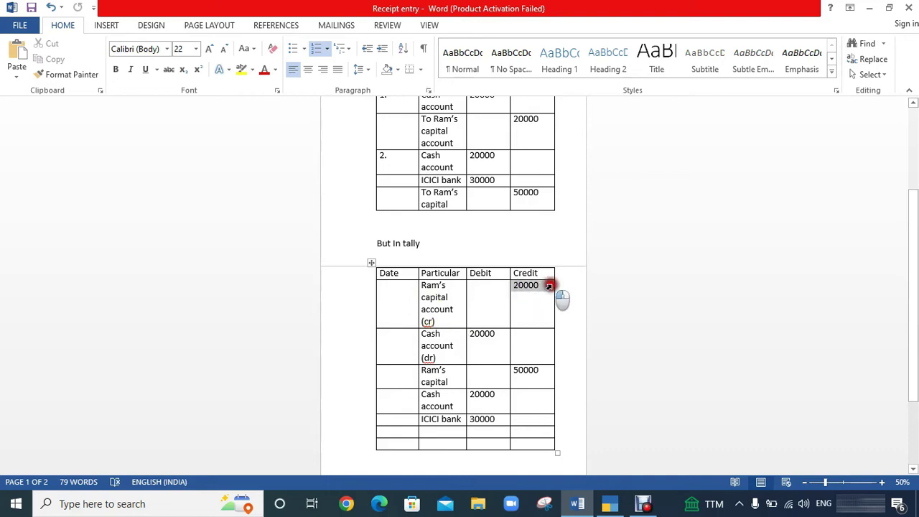
{"action": "left_click_drag", "start_coordinate": [455, 357], "coordinate": [420, 336]}
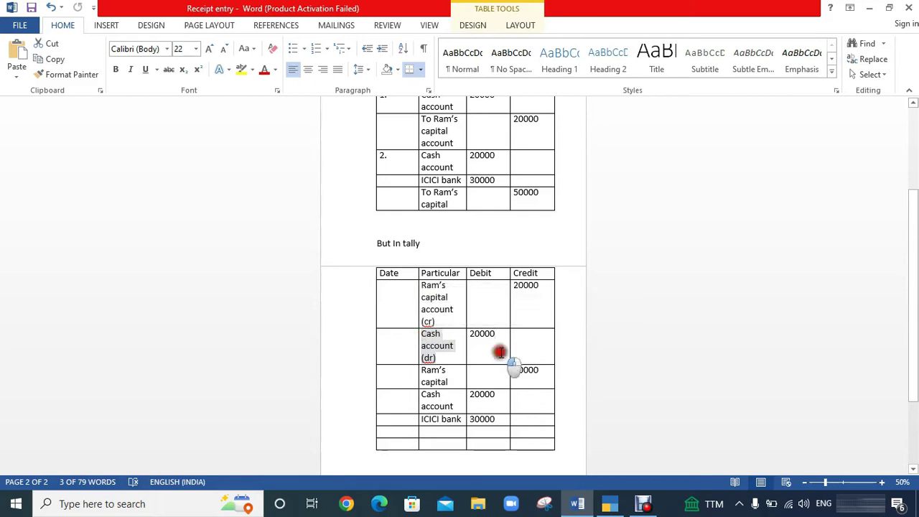
{"action": "left_click", "coordinate": [498, 351]}
{"action": "mouse_move", "coordinate": [615, 510]}
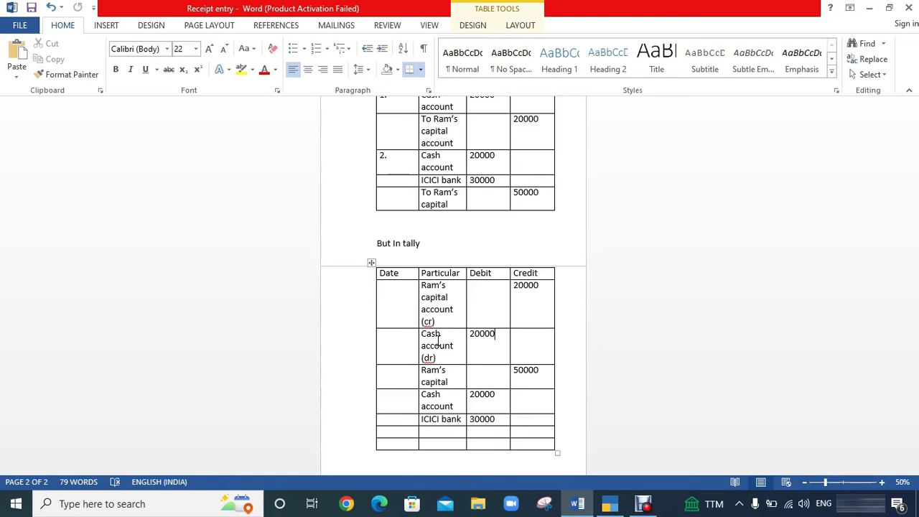
Select Ram's Capital Account on the Cr line and enter a 20000 credit.
{"action": "left_click", "coordinate": [612, 505]}
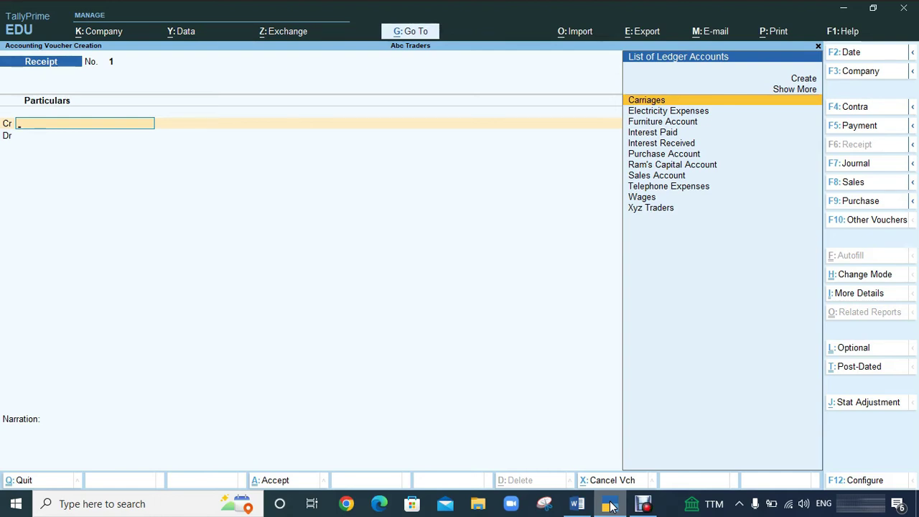
{"action": "key", "text": "Down"}
{"action": "key", "text": "Down"}
{"action": "key", "text": "Down"}
{"action": "key", "text": "Down"}
{"action": "key", "text": "Down"}
{"action": "key", "text": "Down"}
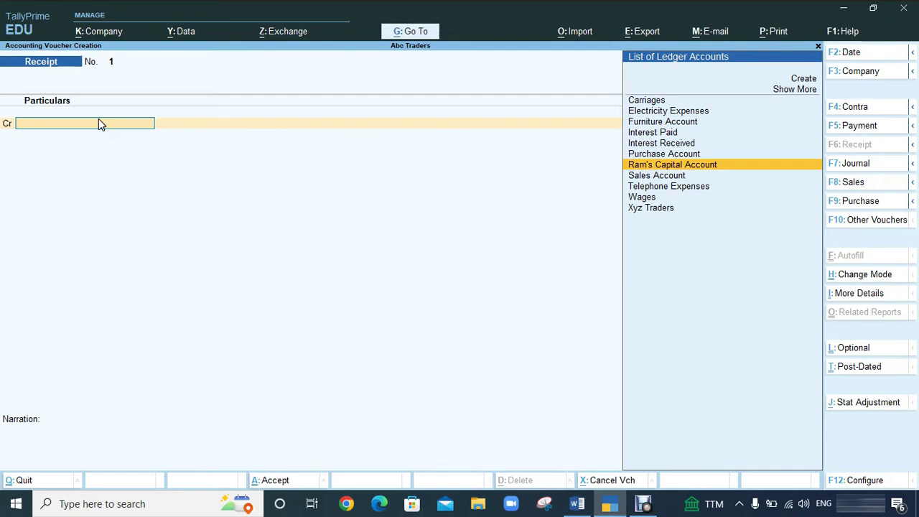
{"action": "key", "text": "Return"}
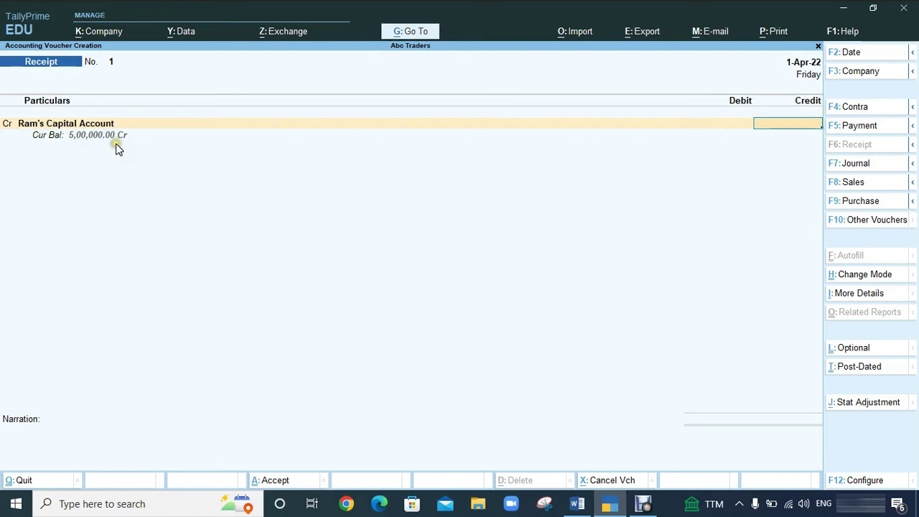
{"action": "type", "text": "20000"}
Accept the 20,000 credit and choose Cash as the Dr ledger.
{"action": "key", "text": "Return"}
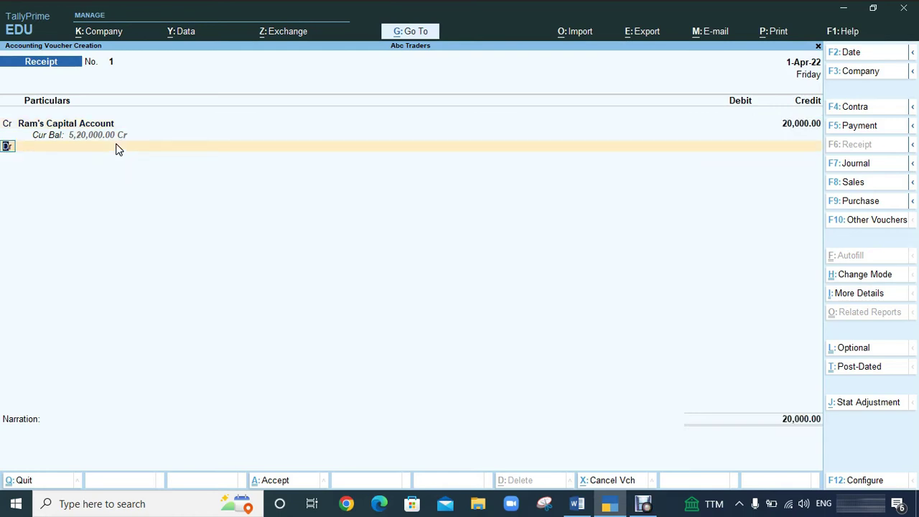
{"action": "key", "text": "Return"}
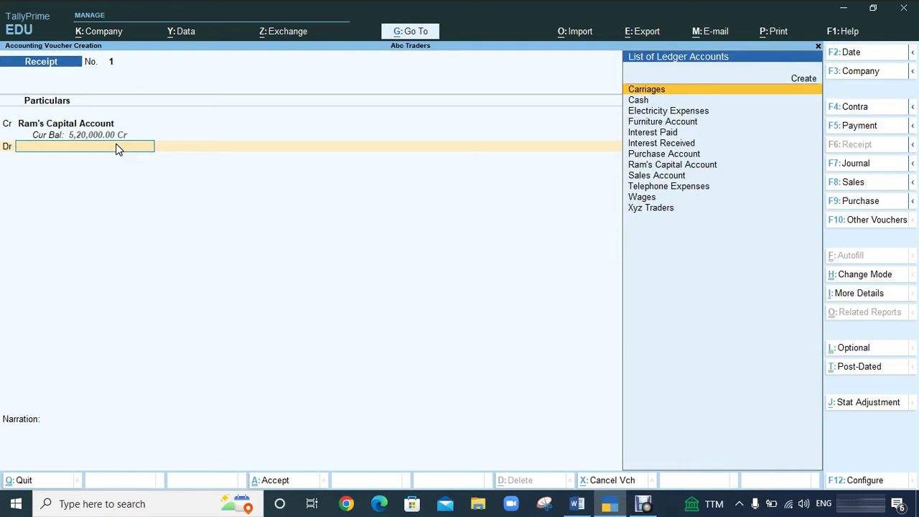
{"action": "key", "text": "Down"}
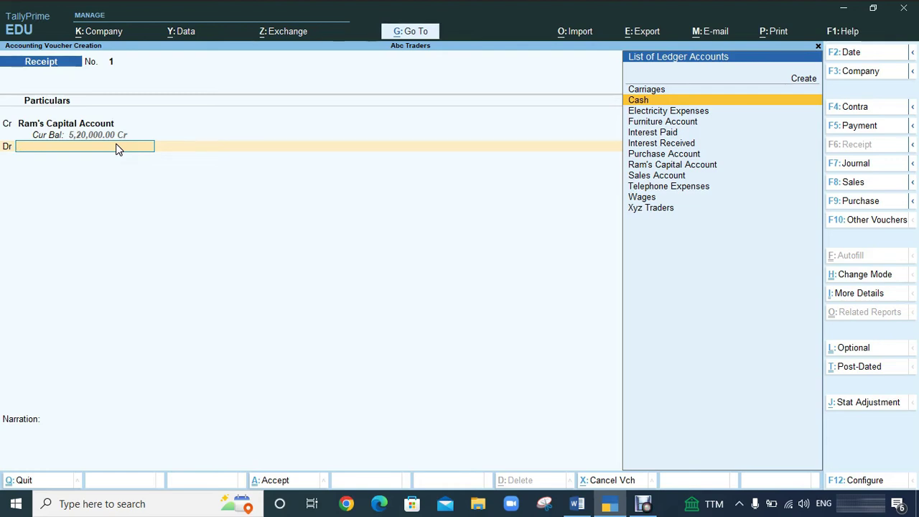
{"action": "key", "text": "Return"}
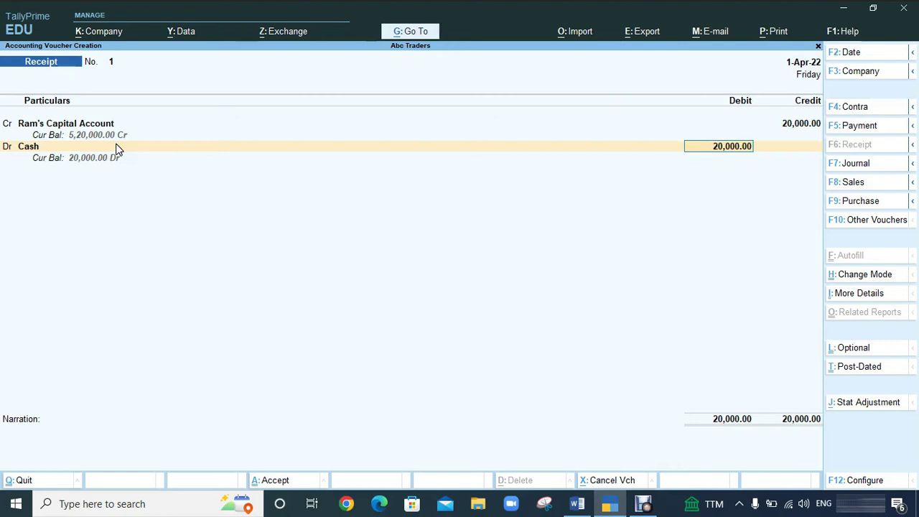
Add the narration 'being started a business with cash .' and accept Receipt voucher 1.
{"action": "key", "text": "Return"}
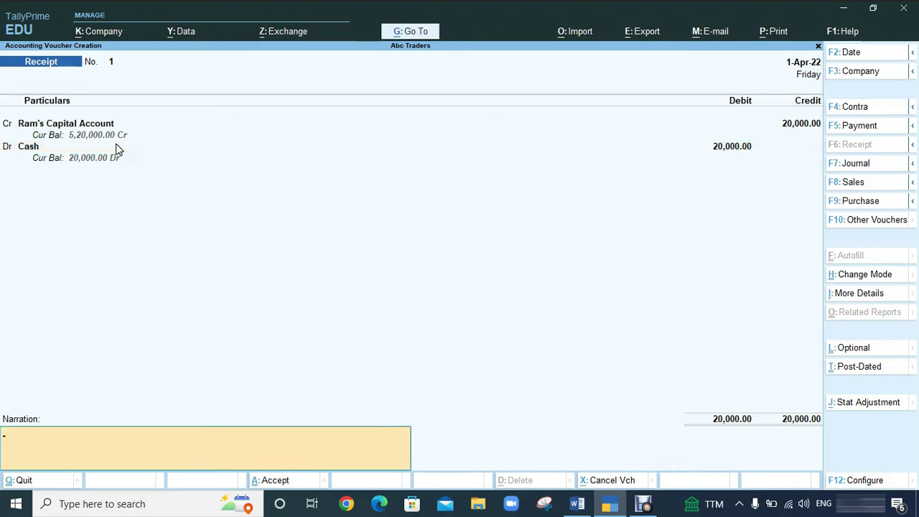
{"action": "type", "text": "being started a business with"}
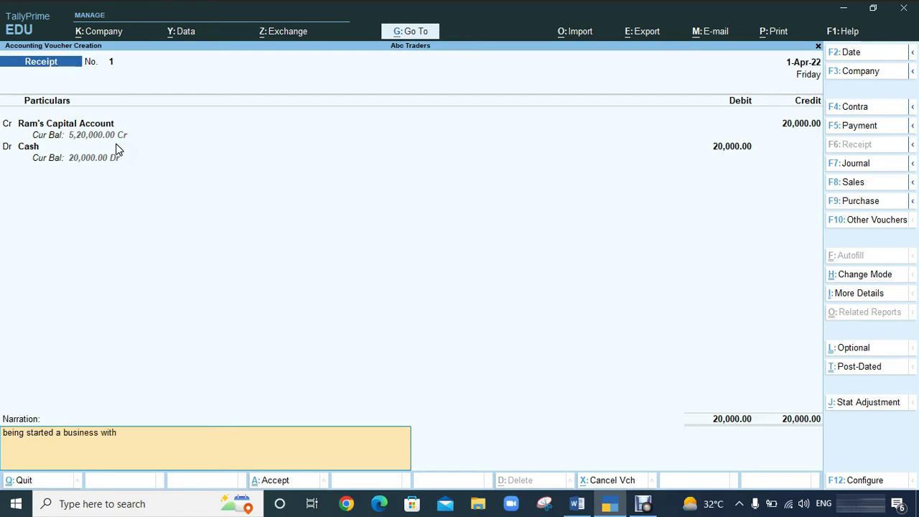
{"action": "type", "text": " cash ."}
{"action": "key", "text": "Return"}
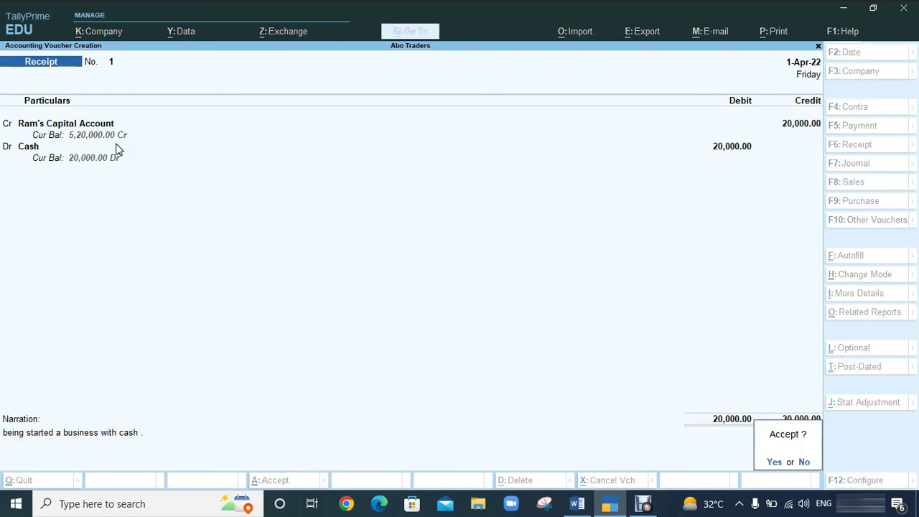
{"action": "key", "text": "Return"}
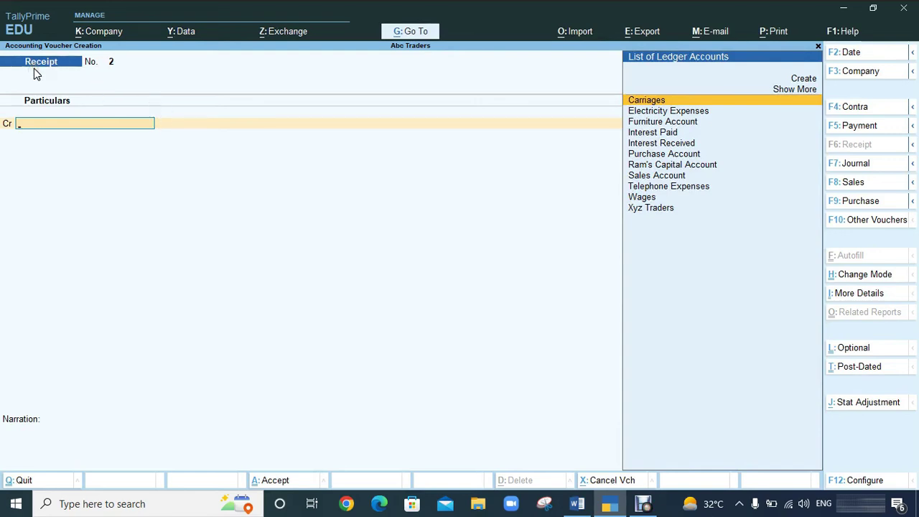
{"action": "left_click_drag", "start_coordinate": [34, 69], "coordinate": [23, 57]}
{"action": "key", "text": "alt+Tab"}
{"action": "key", "text": "alt+Tab"}
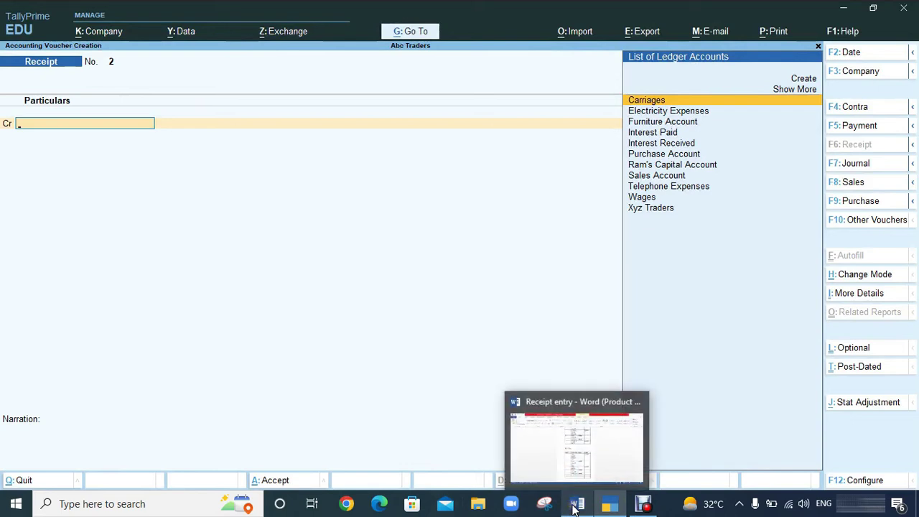
{"action": "mouse_move", "coordinate": [610, 507]}
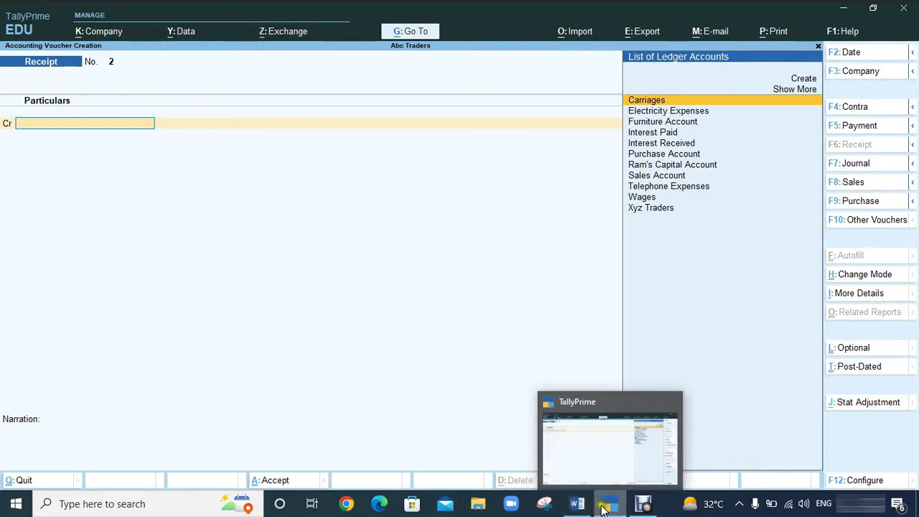
{"action": "left_click", "coordinate": [574, 505]}
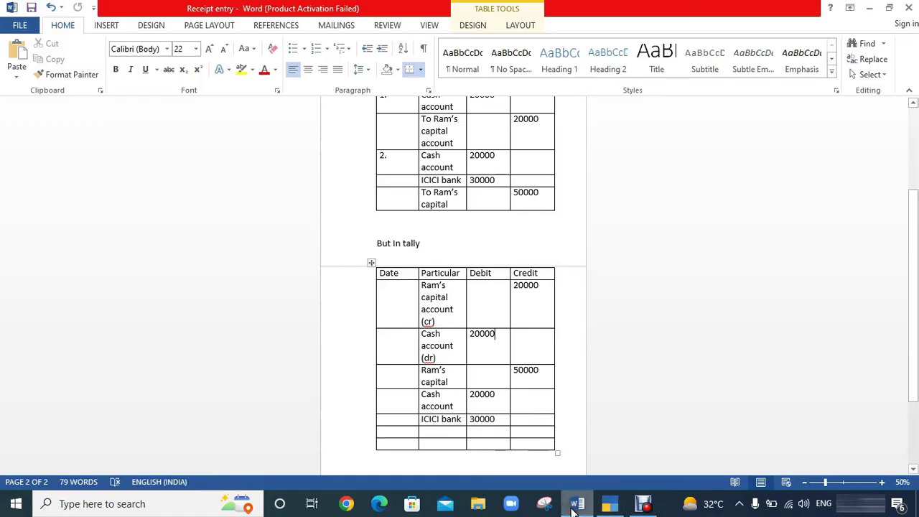
{"action": "scroll", "coordinate": [457, 210], "scroll_direction": "up", "scroll_amount": 4}
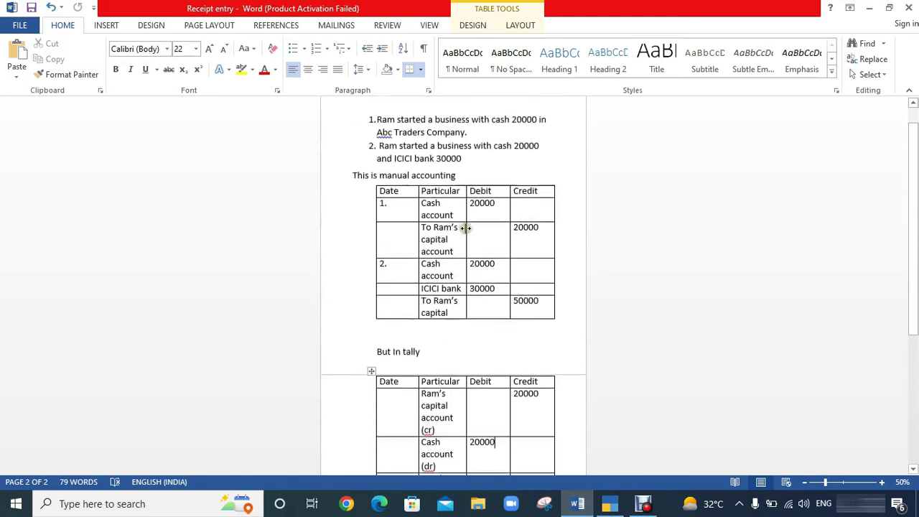
{"action": "left_click", "coordinate": [378, 169]}
{"action": "left_click_drag", "start_coordinate": [378, 170], "coordinate": [486, 180]}
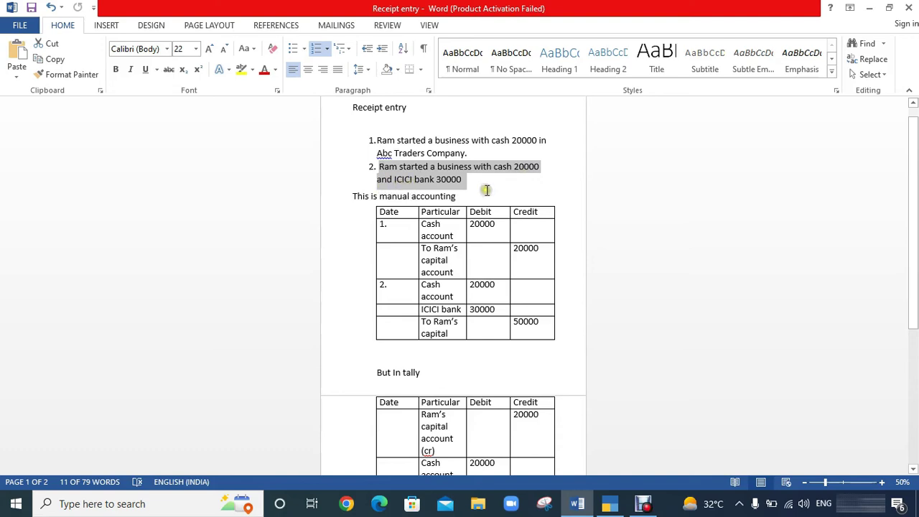
{"action": "scroll", "coordinate": [486, 191], "scroll_direction": "down", "scroll_amount": 1}
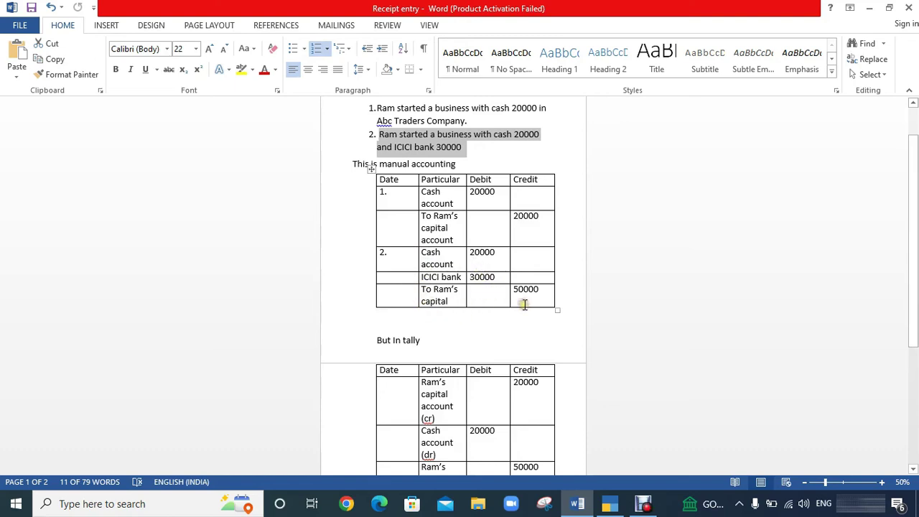
{"action": "scroll", "coordinate": [503, 319], "scroll_direction": "down", "scroll_amount": 5}
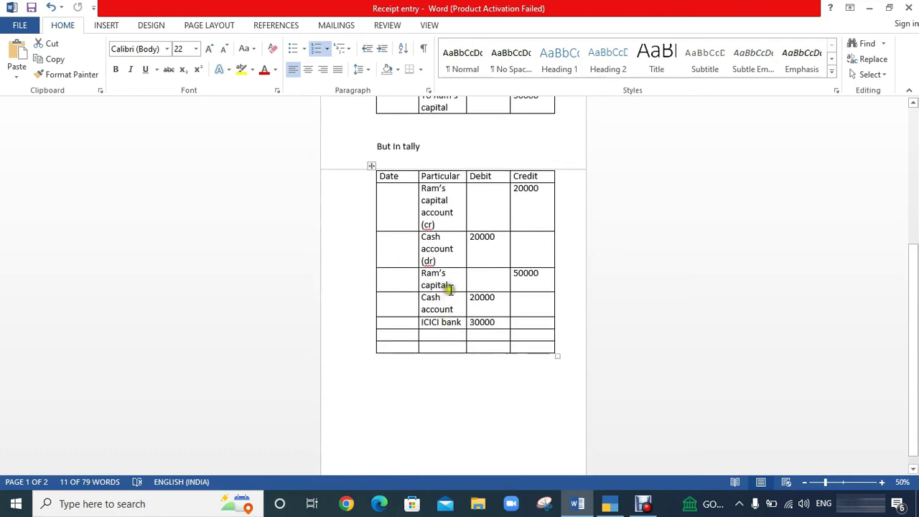
{"action": "left_click", "coordinate": [450, 286]}
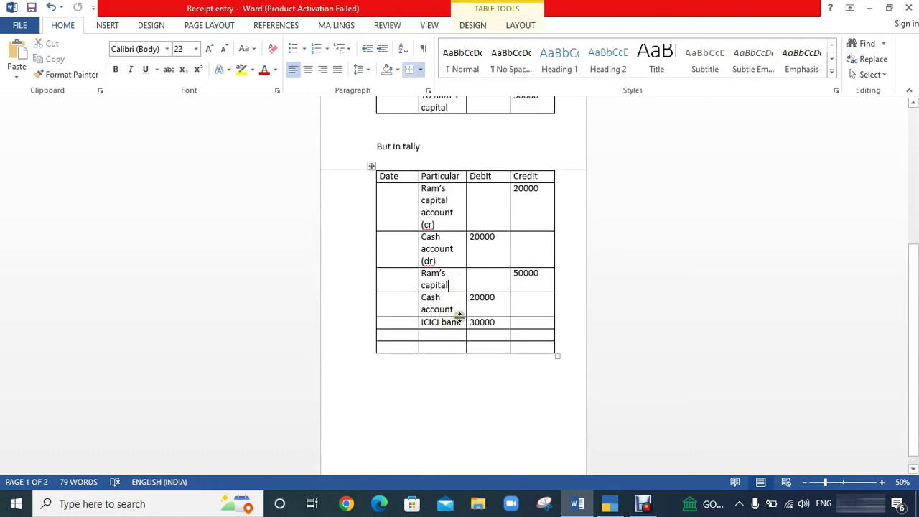
{"action": "left_click", "coordinate": [459, 301]}
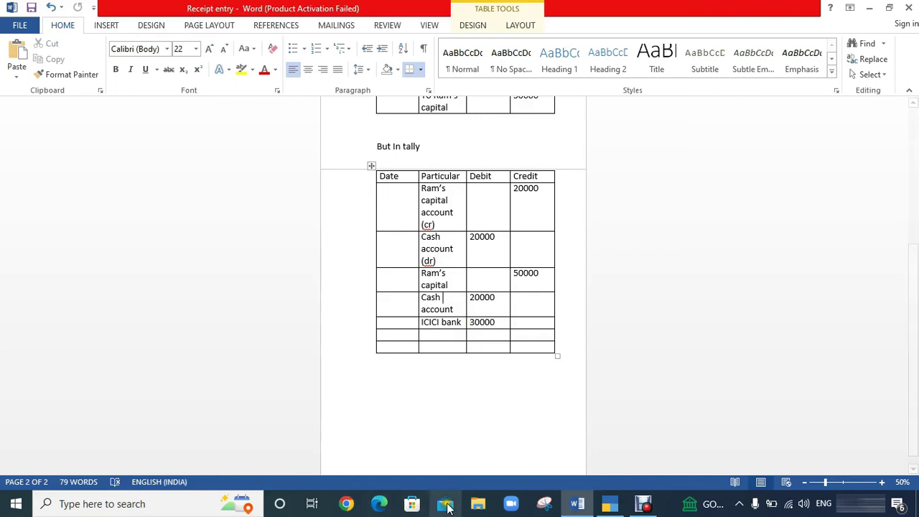
{"action": "left_click", "coordinate": [610, 506]}
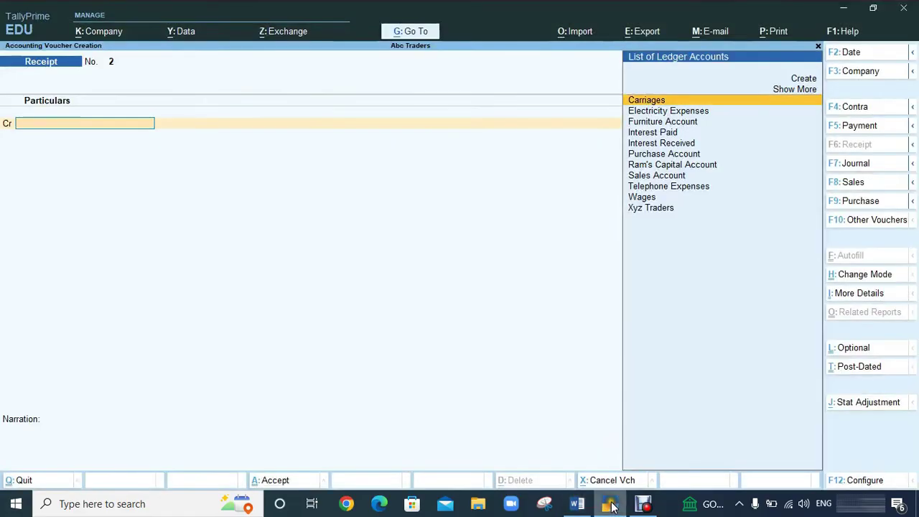
Credit Ram's Capital Account with 50,000 on Receipt voucher 2.
{"action": "key", "text": "Down"}
{"action": "key", "text": "Down"}
{"action": "key", "text": "Down"}
{"action": "key", "text": "Down"}
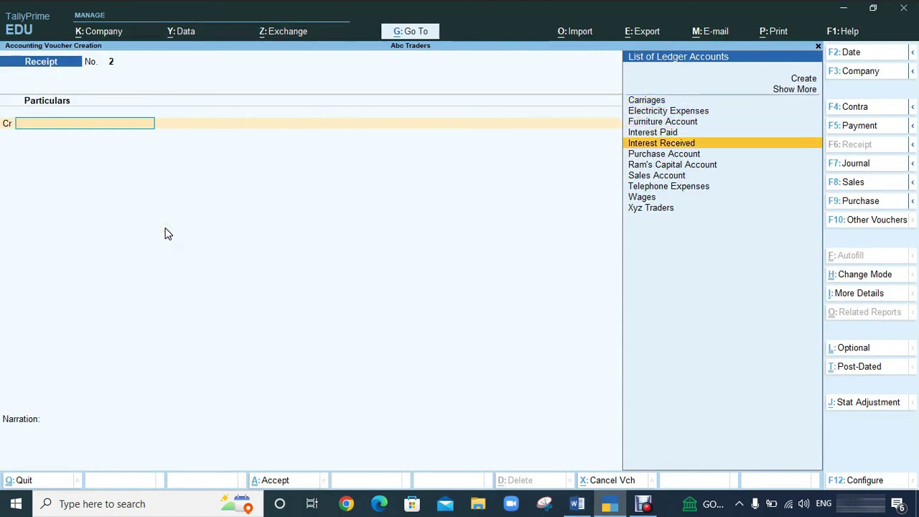
{"action": "key", "text": "Down"}
{"action": "key", "text": "Down"}
{"action": "key", "text": "Return"}
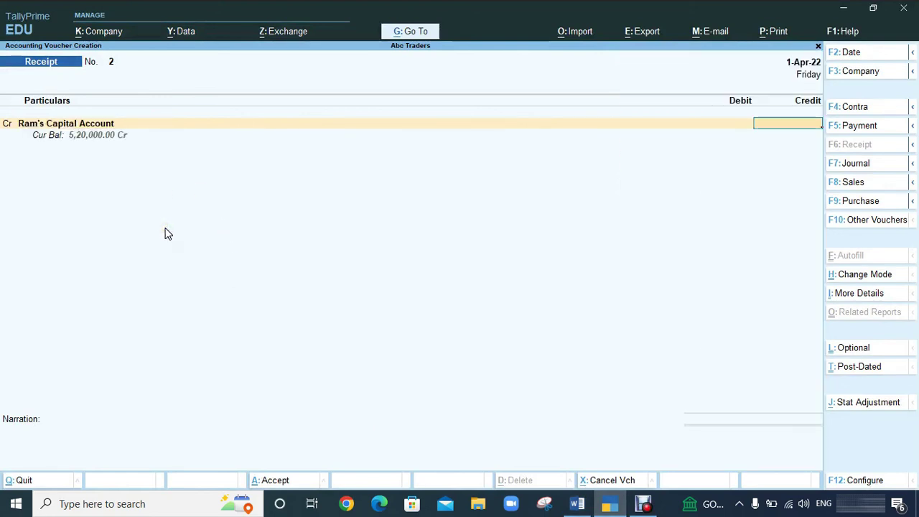
{"action": "type", "text": "50000"}
{"action": "key", "text": "Return"}
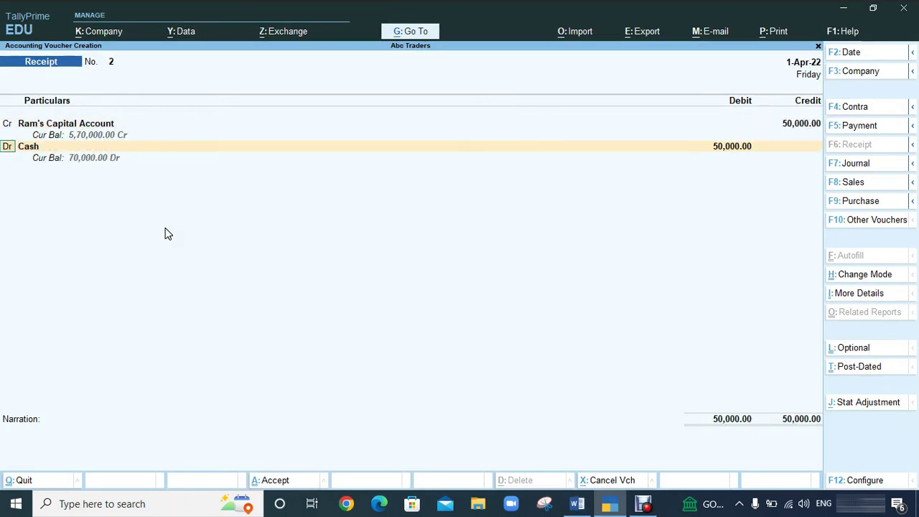
Debit Cash 20,000 and clear Cash from the third line's ledger field.
{"action": "key", "text": "Return"}
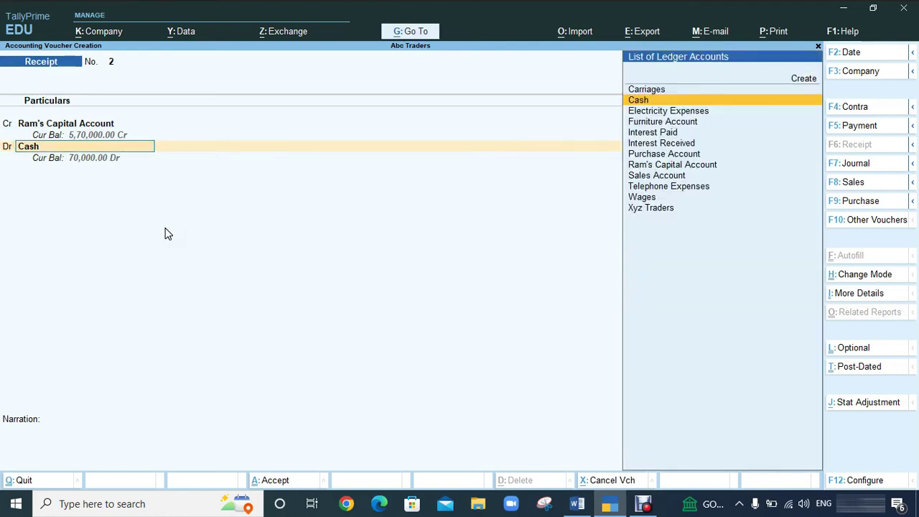
{"action": "key", "text": "Return"}
{"action": "type", "text": "20000"}
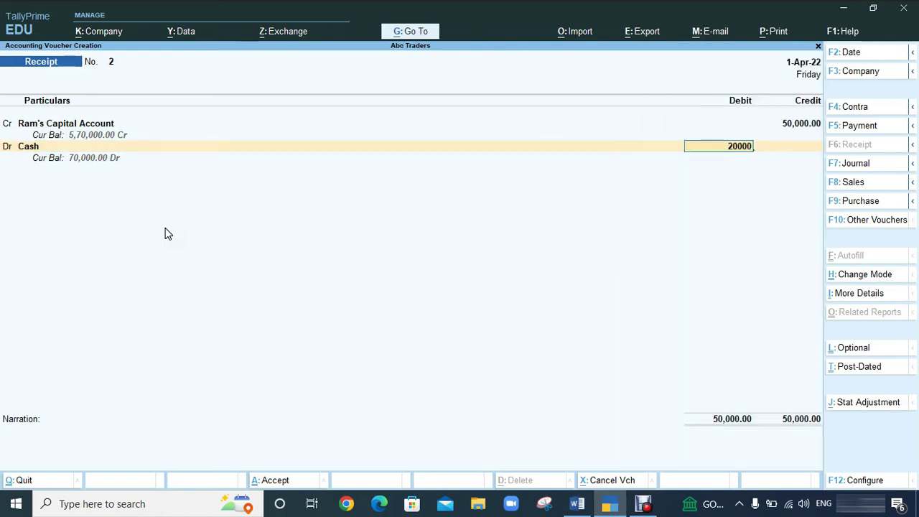
{"action": "key", "text": "Return"}
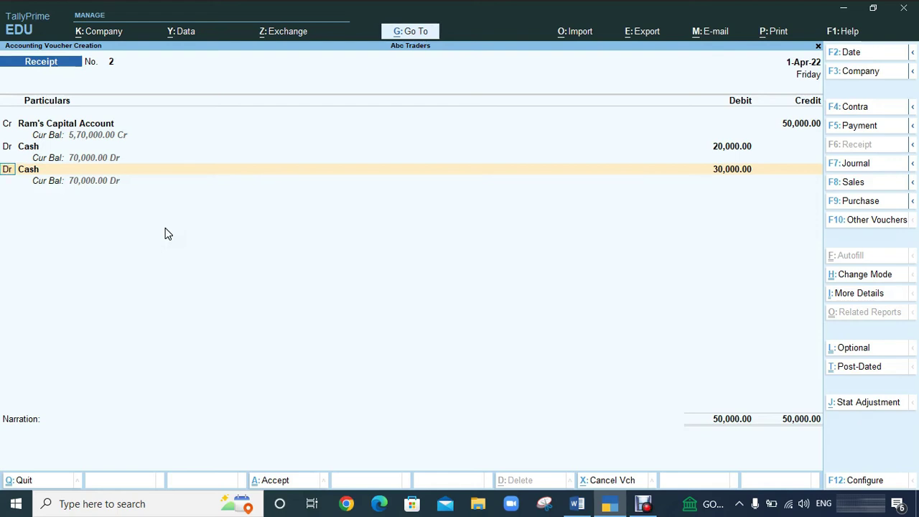
{"action": "key", "text": "Return"}
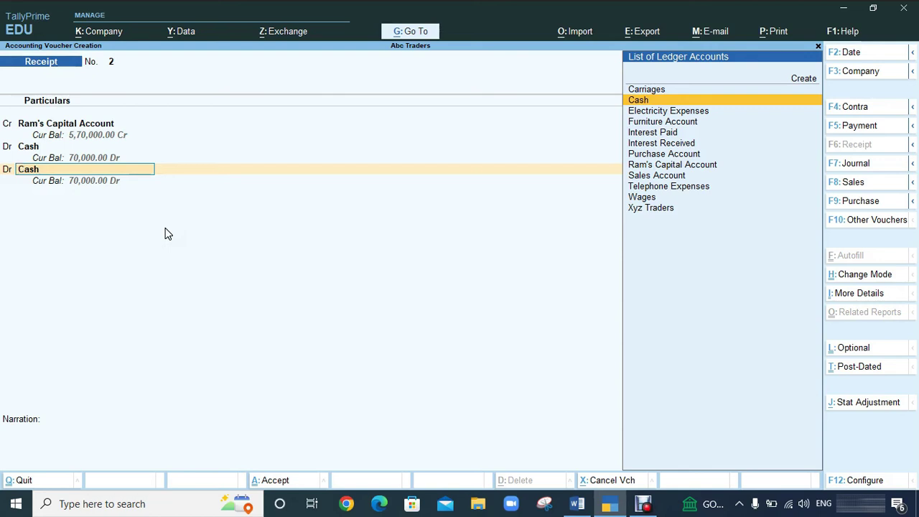
{"action": "key", "text": "BackSpace"}
Open the Ledger creation form from the Gateway and close it without saving.
{"action": "key", "text": "Escape"}
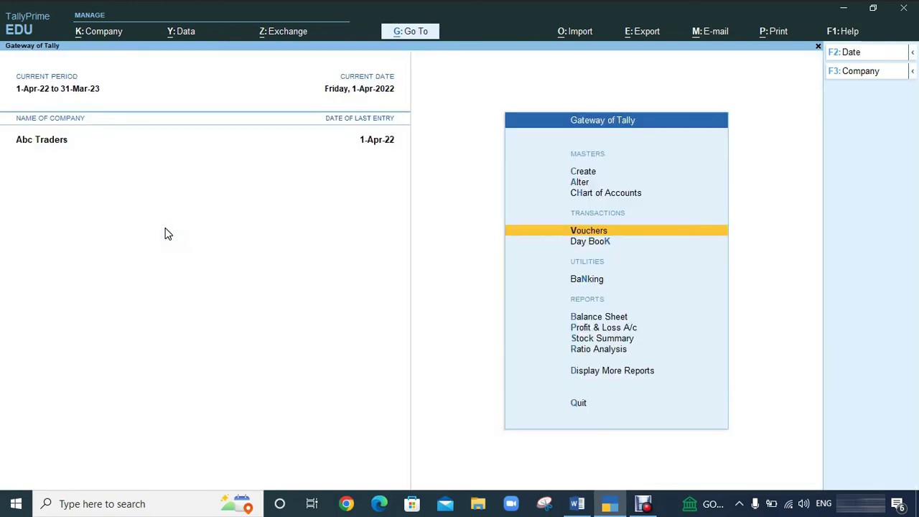
{"action": "key", "text": "Up"}
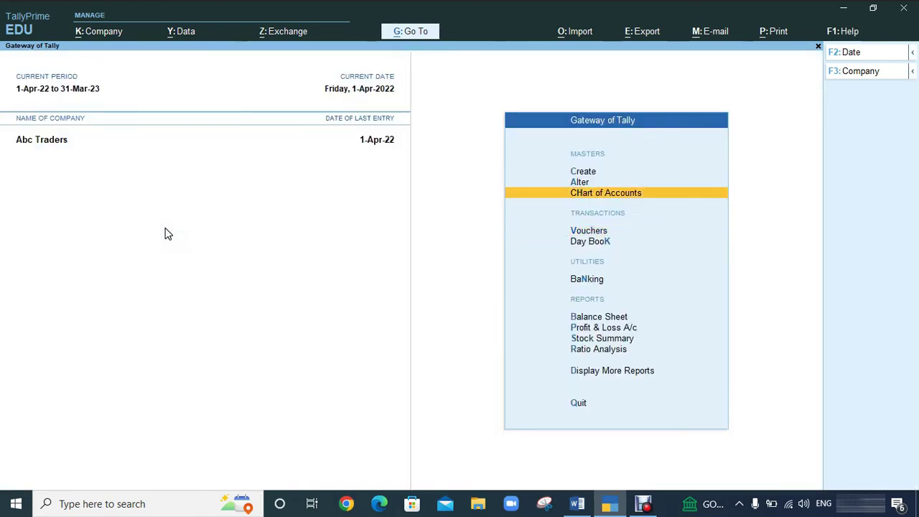
{"action": "key", "text": "Up"}
{"action": "key", "text": "Up"}
{"action": "key", "text": "Return"}
{"action": "key", "text": "Down"}
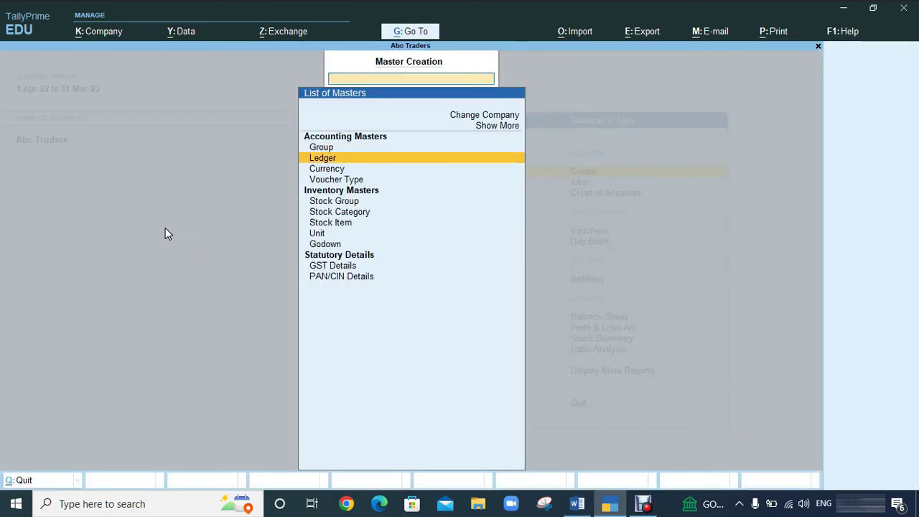
{"action": "key", "text": "Return"}
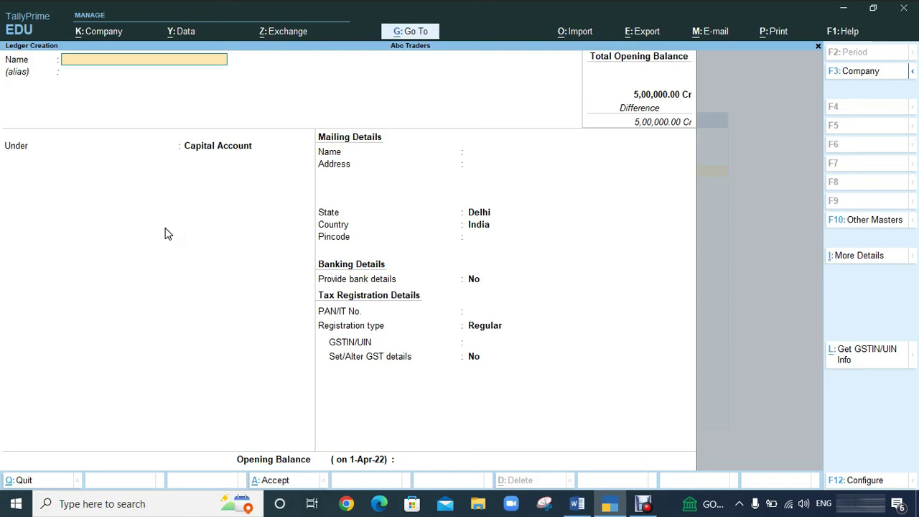
{"action": "key", "text": "Escape"}
{"action": "key", "text": "Escape"}
Return to voucher entry with a fresh Receipt voucher No. 2.
{"action": "key", "text": "Down"}
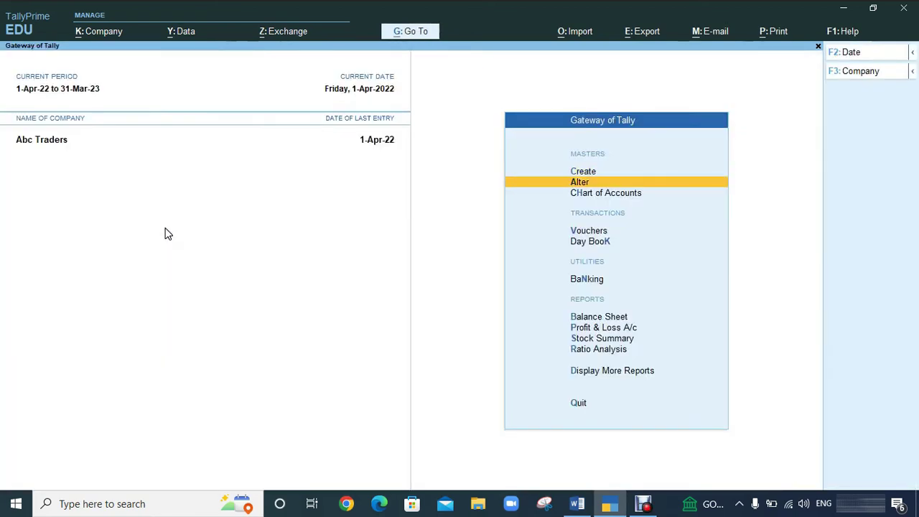
{"action": "key", "text": "Down"}
{"action": "key", "text": "Down"}
{"action": "key", "text": "Return"}
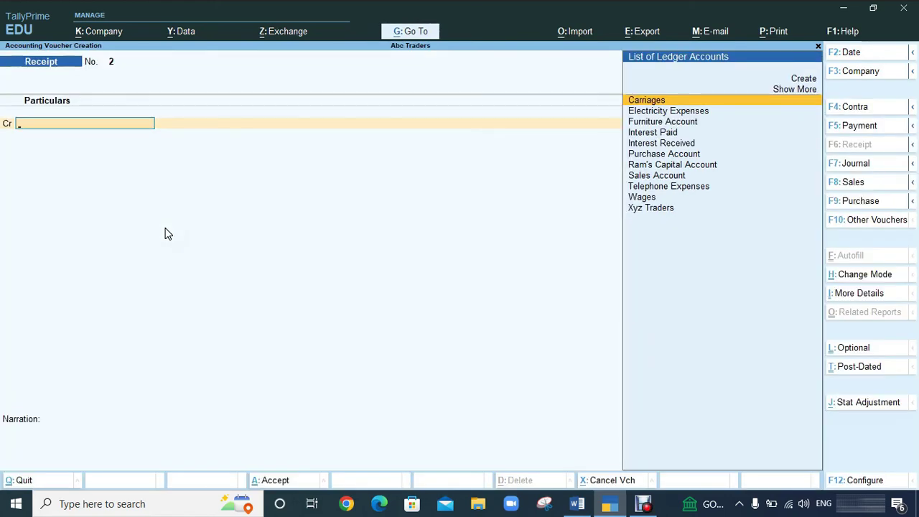
Credit Ram's Capital Account with 50,000 again on Receipt voucher 2.
{"action": "type", "text": "Ra"}
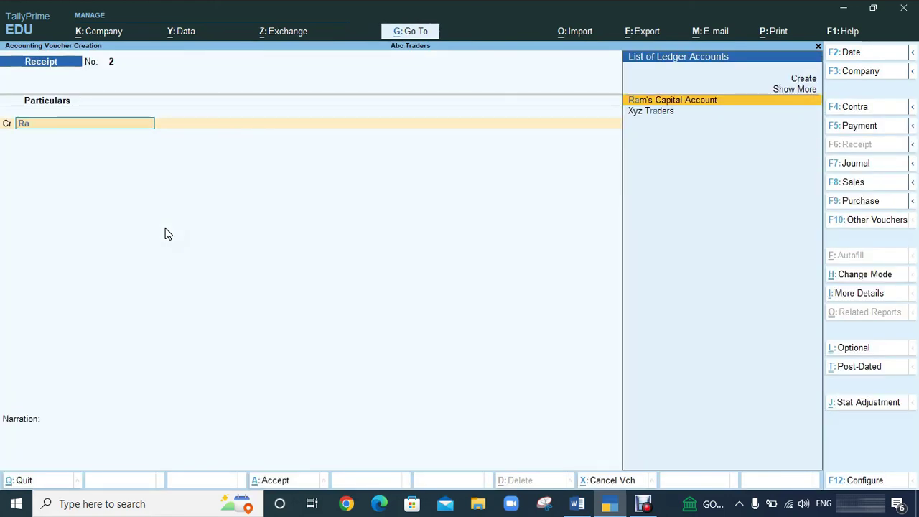
{"action": "key", "text": "Return"}
{"action": "type", "text": "50000"}
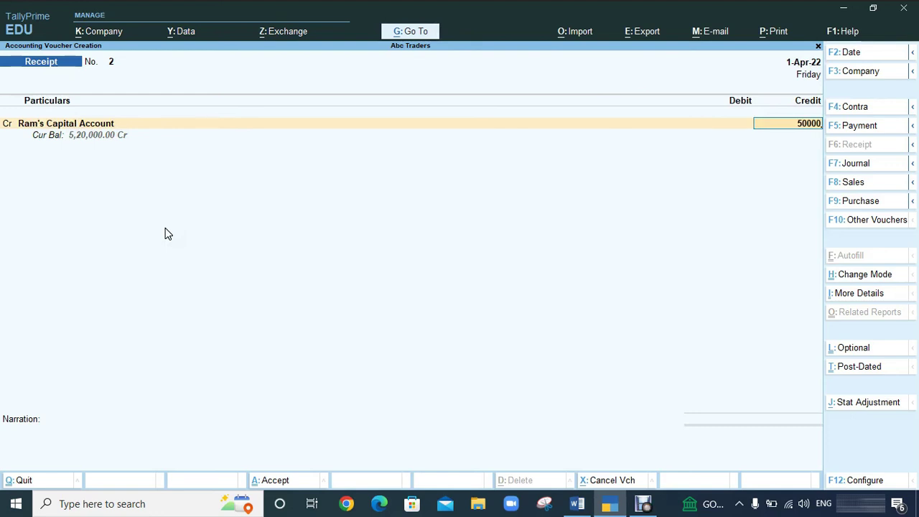
{"action": "key", "text": "Return"}
Debit Cash 20,000, then open a new ledger form on the third line with Alt+C.
{"action": "key", "text": "Return"}
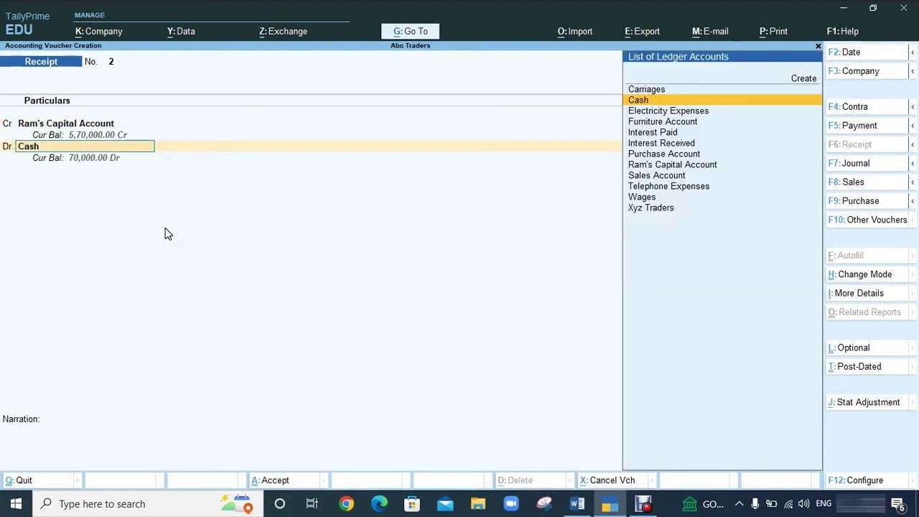
{"action": "key", "text": "Return"}
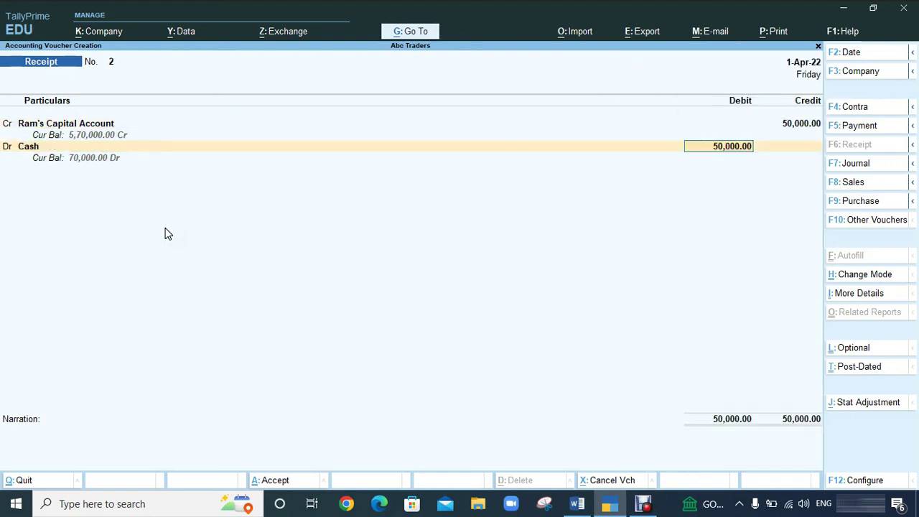
{"action": "type", "text": "20000"}
{"action": "key", "text": "Return"}
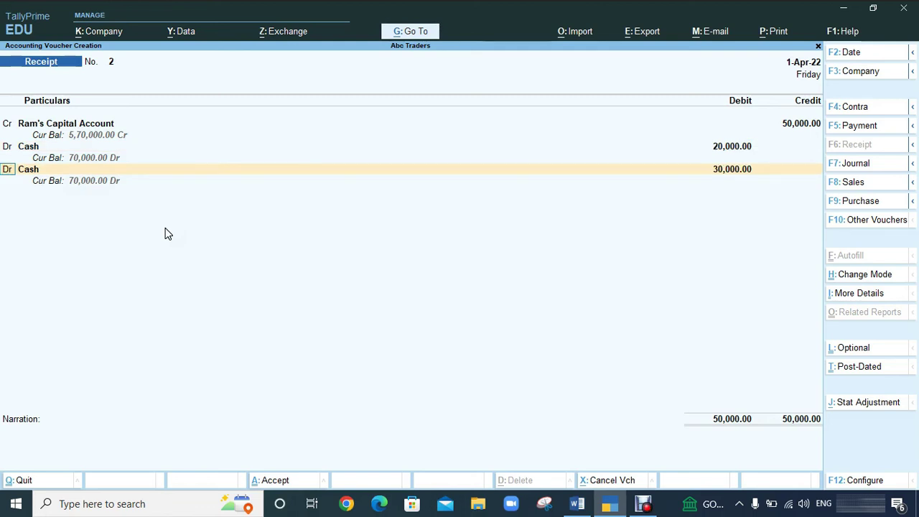
{"action": "key", "text": "Return"}
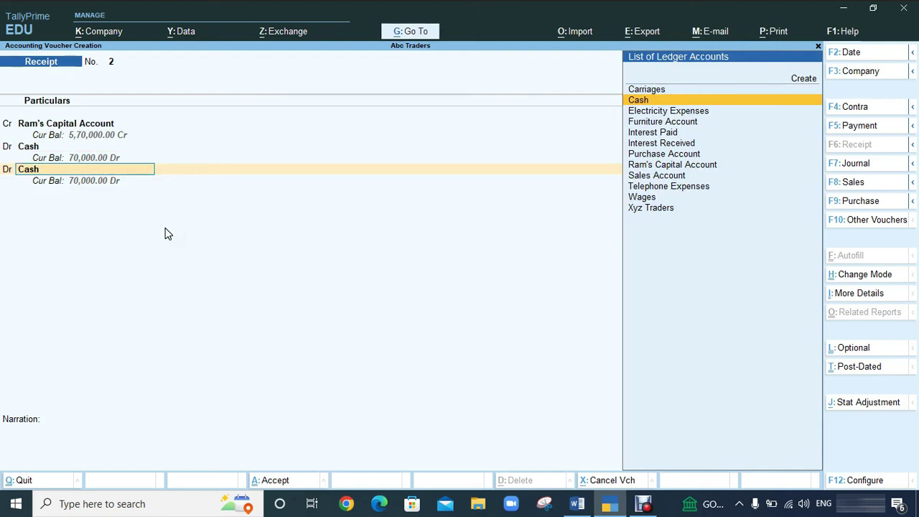
{"action": "key", "text": "alt"}
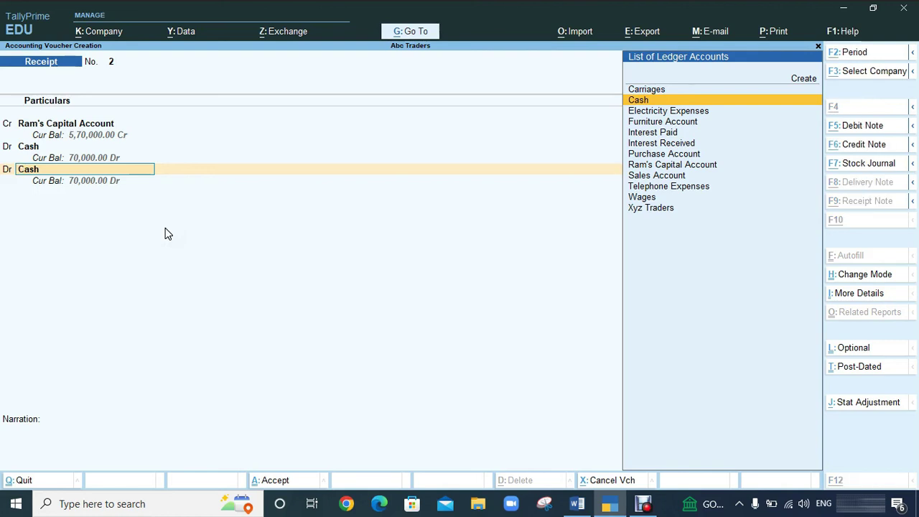
{"action": "key", "text": "alt+c"}
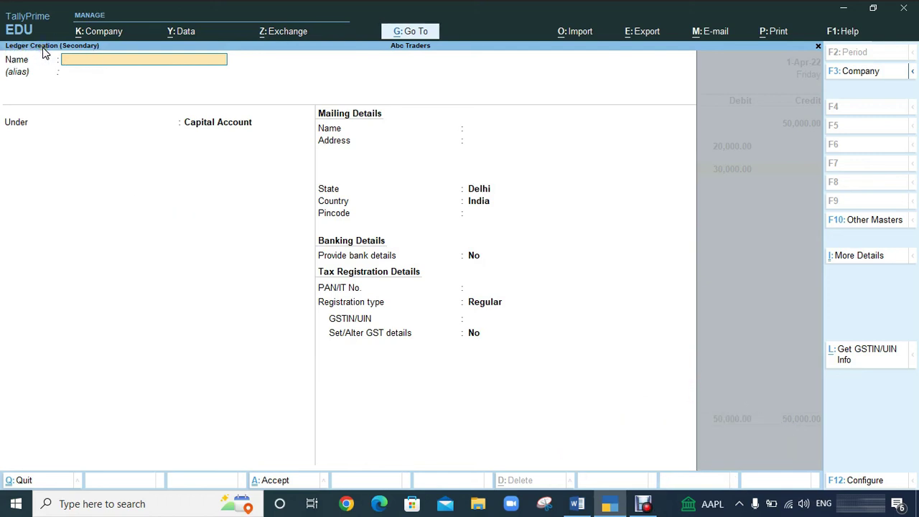
Create the ICICI Bank ledger under Bank Accounts with account number 012365478, leaving IFS, SWIFT and branch blank.
{"action": "key", "text": "Return"}
{"action": "key", "text": "Return"}
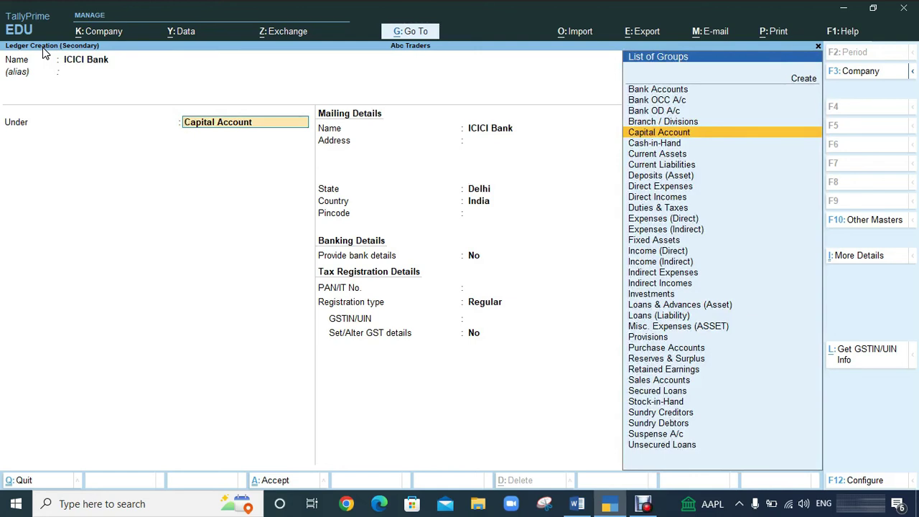
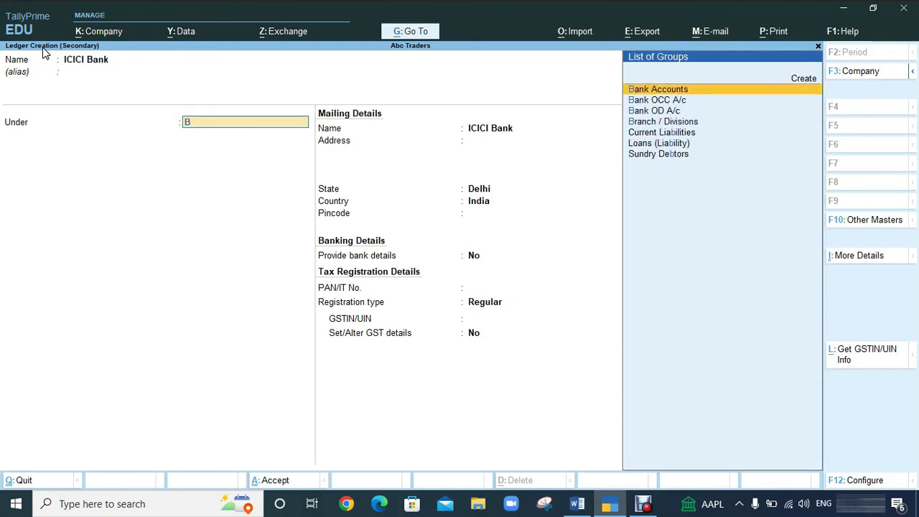
{"action": "key", "text": "Return"}
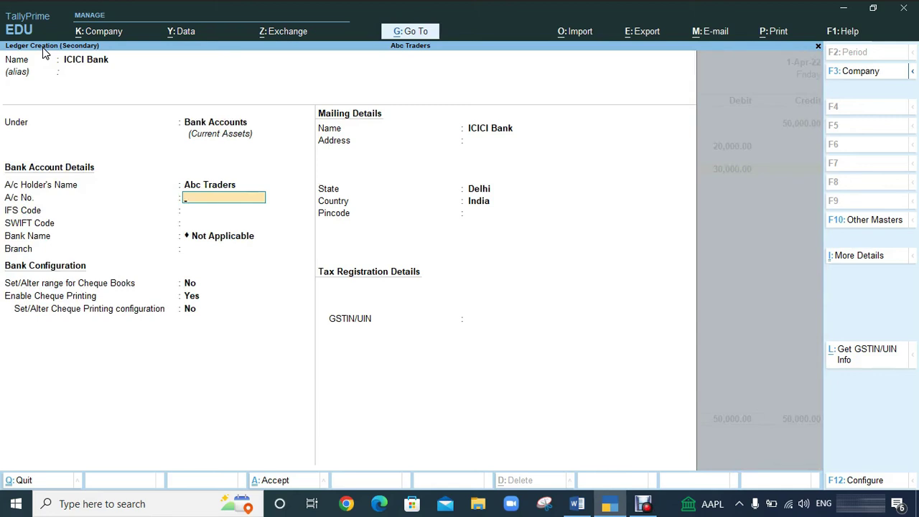
{"action": "key", "text": "Return"}
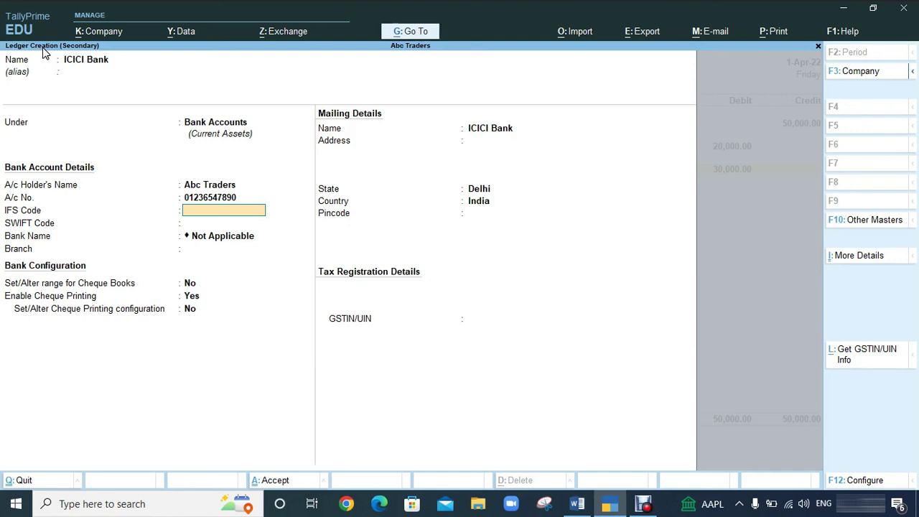
{"action": "key", "text": "Return"}
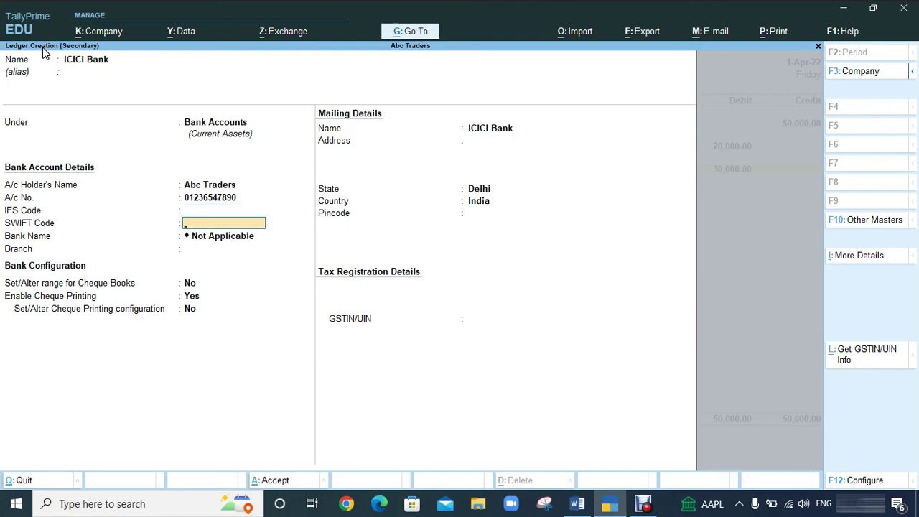
{"action": "key", "text": "Return"}
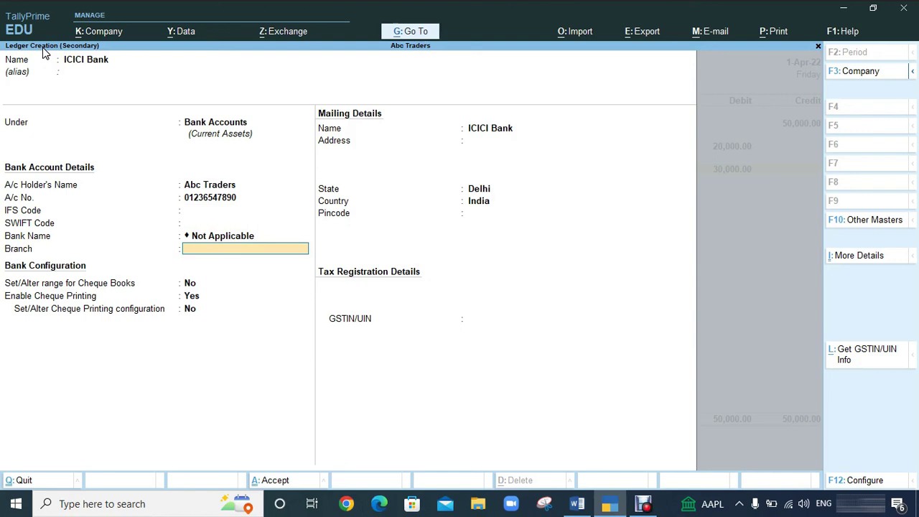
{"action": "key", "text": "Return"}
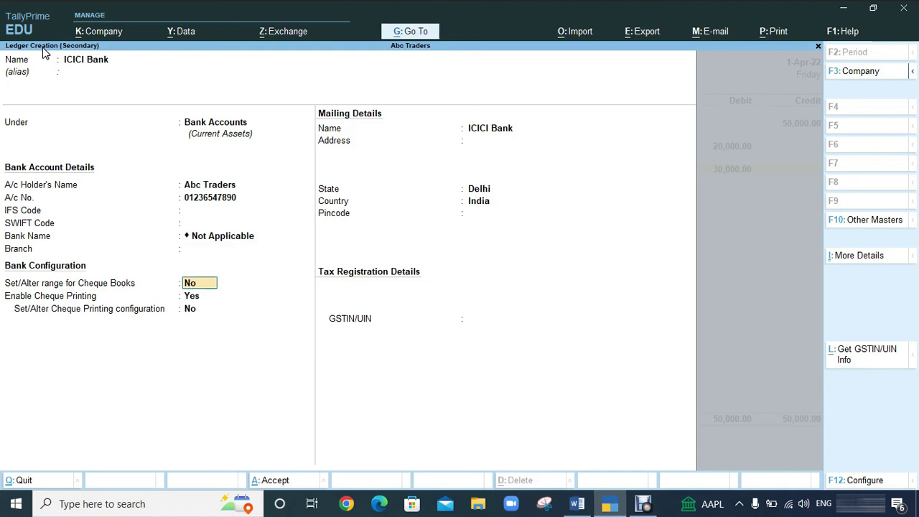
Set 'Set/Alter range for Cheque Books' to Yes for the ICICI Bank ledger.
{"action": "left_click", "coordinate": [738, 503]}
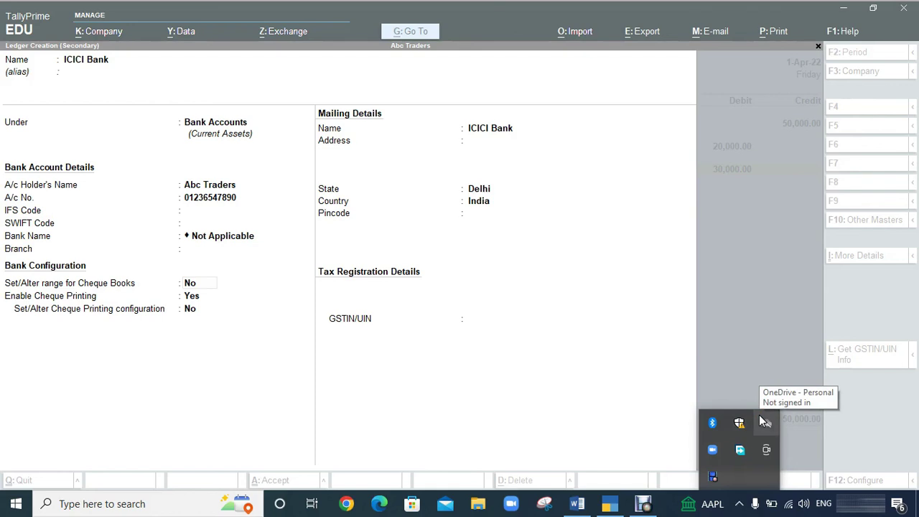
{"action": "left_click", "coordinate": [180, 353]}
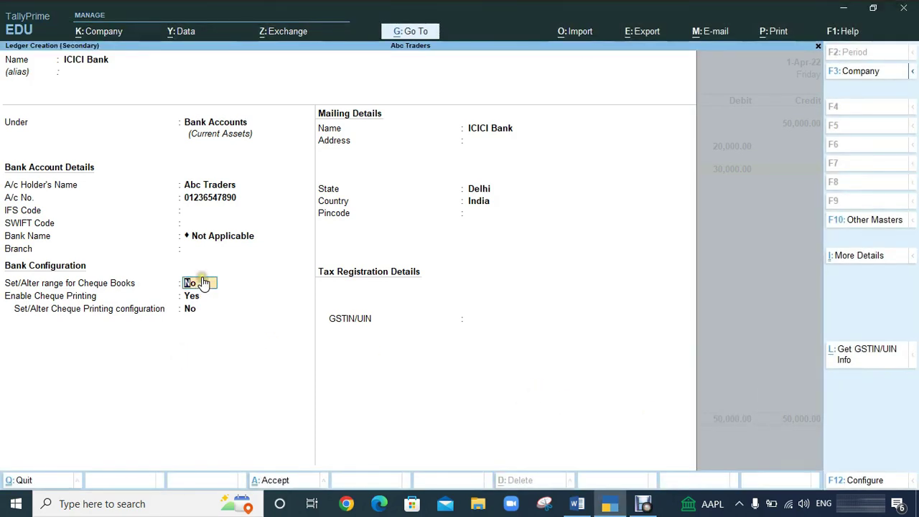
{"action": "key", "text": "y"}
{"action": "key", "text": "Return"}
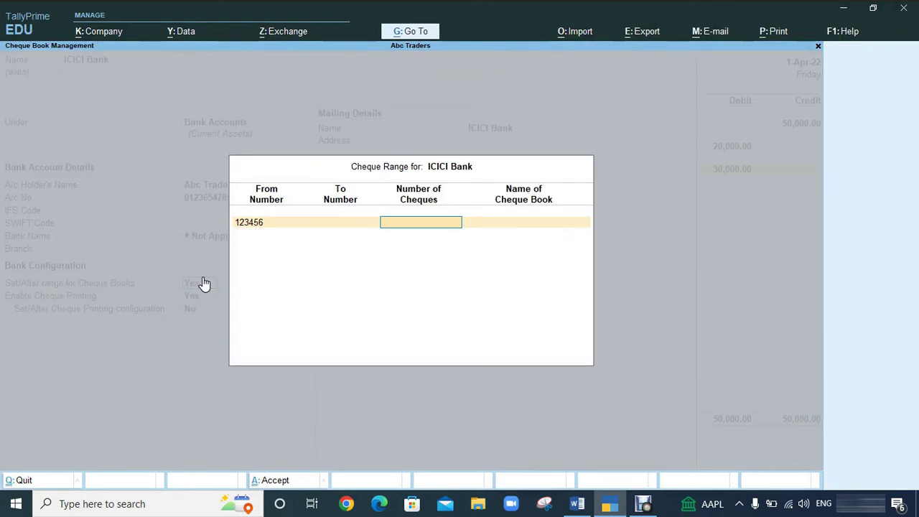
Enter cheque range 110011 to 110020, 10 cheques, with book name Abc Traders.
{"action": "key", "text": "BackSpace"}
{"action": "key", "text": "BackSpace"}
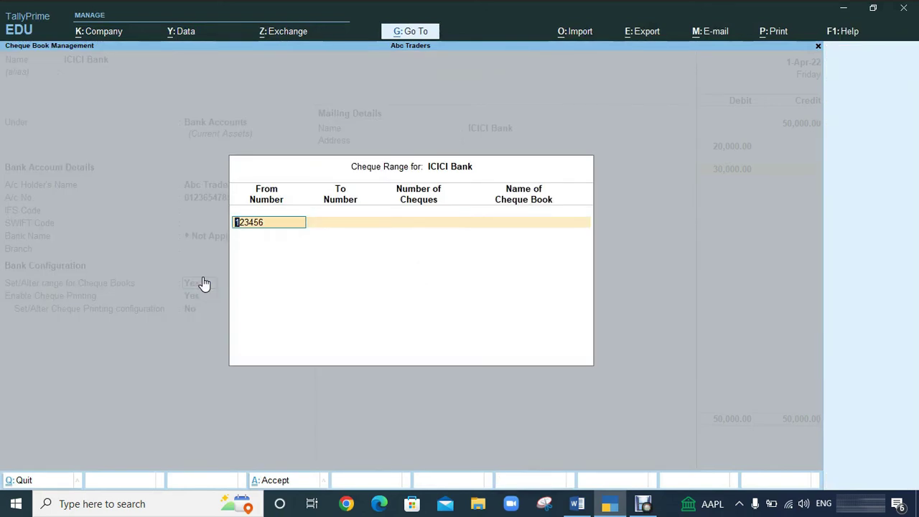
{"action": "type", "text": "110011"}
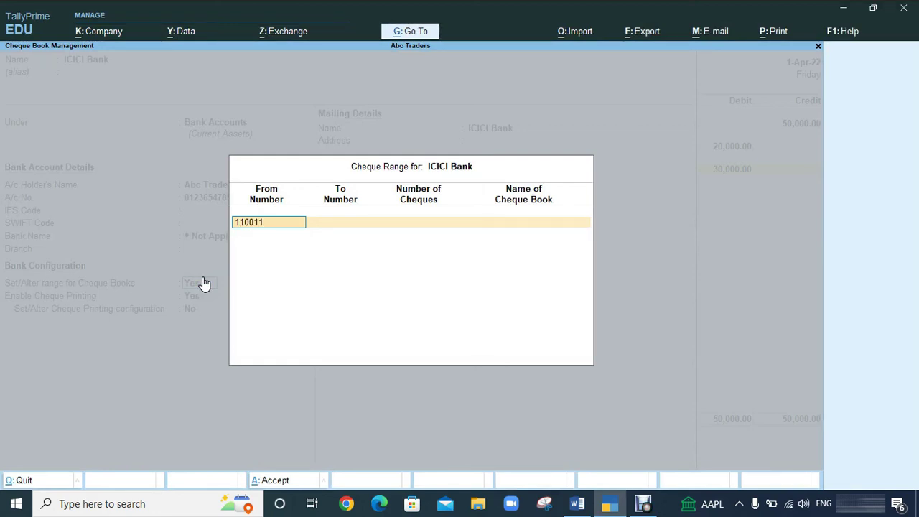
{"action": "key", "text": "Return"}
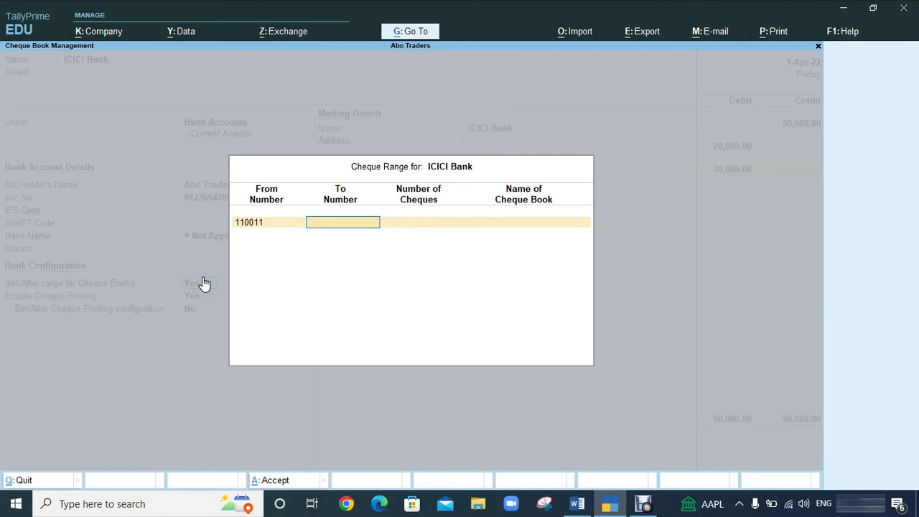
{"action": "type", "text": "110020"}
{"action": "key", "text": "Return"}
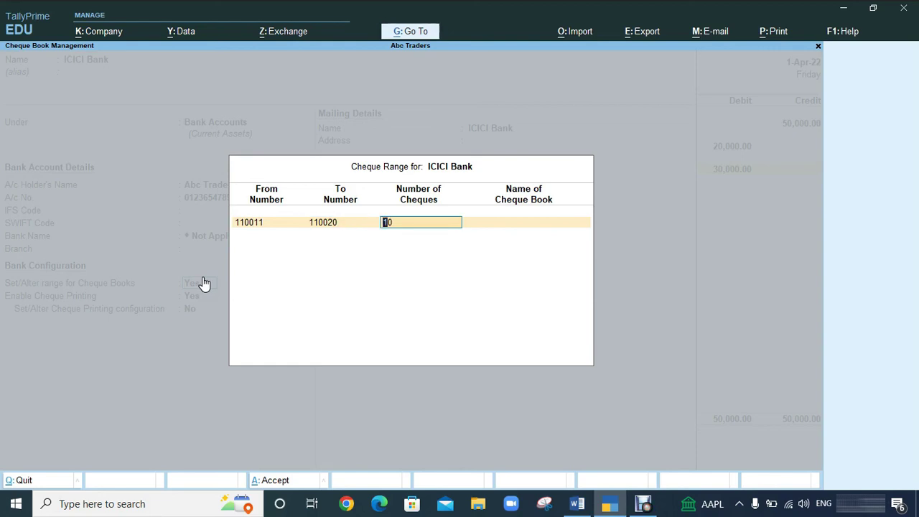
{"action": "key", "text": "Return"}
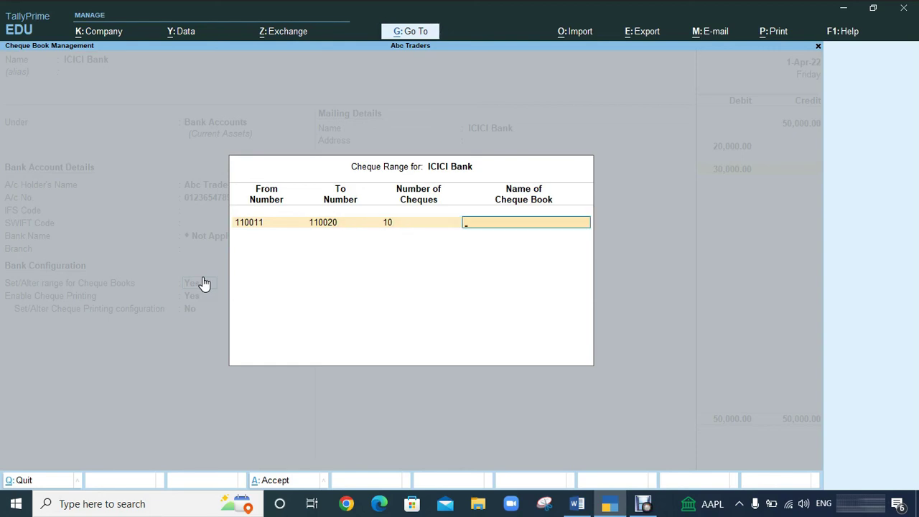
{"action": "type", "text": "Ra"}
{"action": "key", "text": "BackSpace"}
{"action": "type", "text": "Abc"}
{"action": "type", "text": "ders"}
{"action": "key", "text": "Return"}
{"action": "key", "text": "Return"}
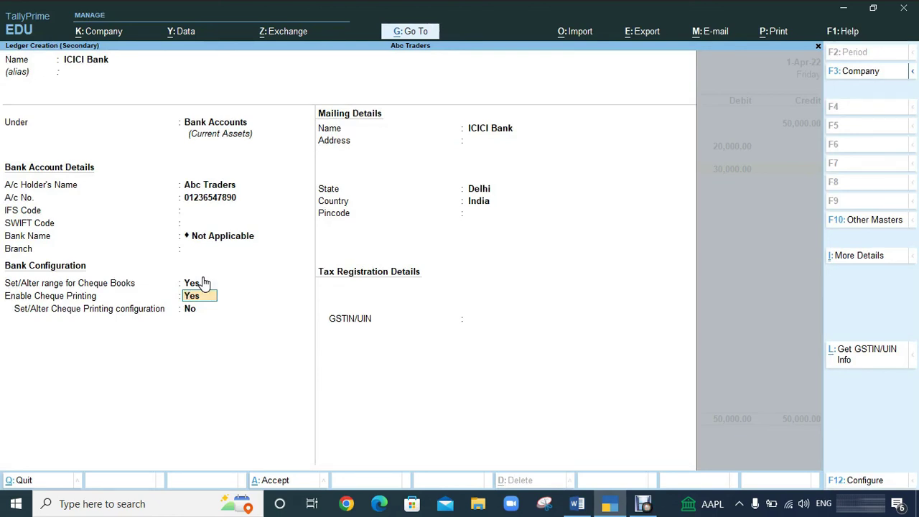
Turn cheque printing off, set address Sant Nagar, Delhi, pincode 110065, leaving GSTIN blank.
{"action": "type", "text": "n"}
{"action": "key", "text": "Return"}
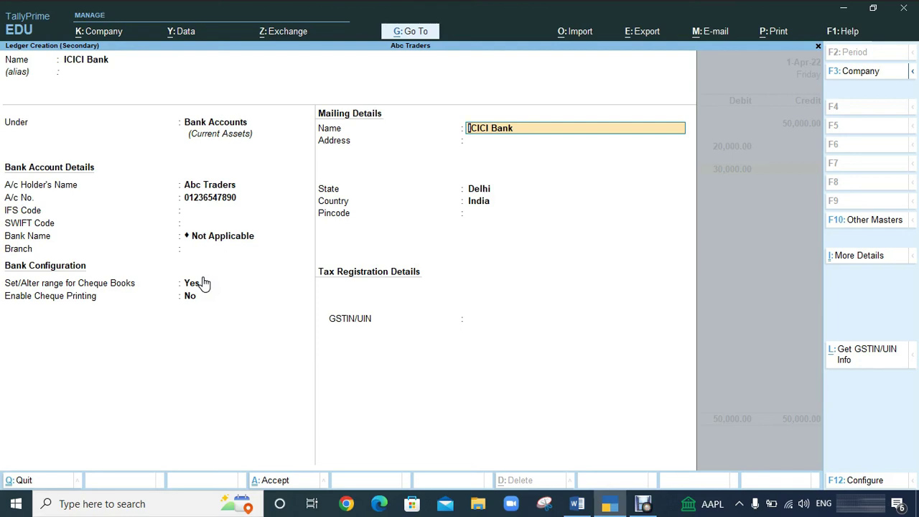
{"action": "key", "text": "Return"}
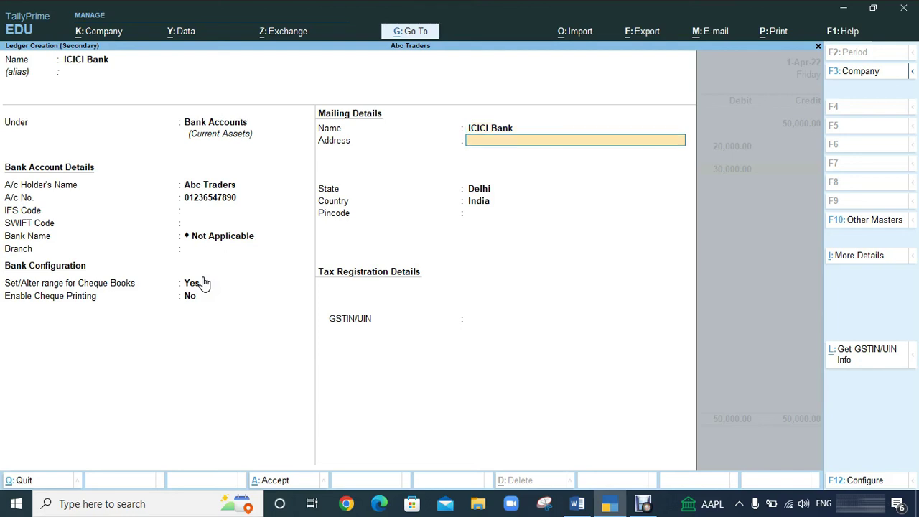
{"action": "type", "text": "Sant Nagar"}
{"action": "key", "text": "Return"}
{"action": "key", "text": "Return"}
{"action": "key", "text": "Return"}
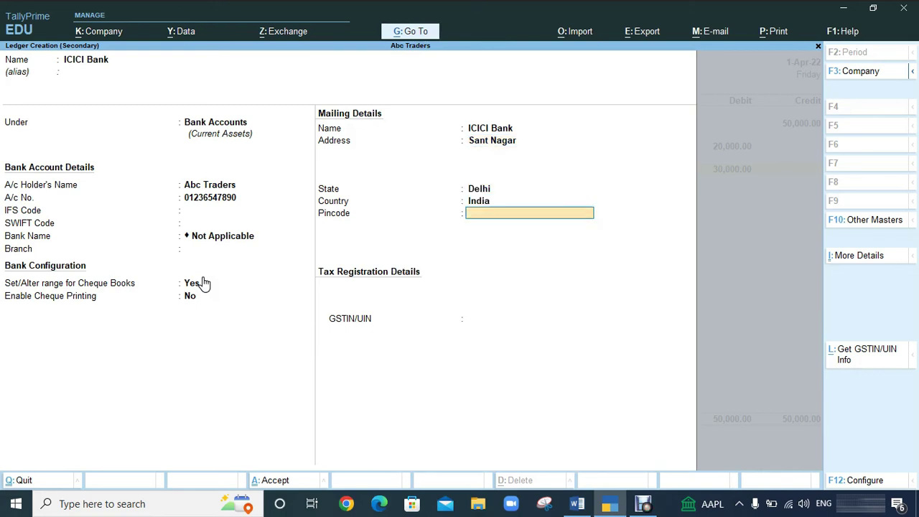
{"action": "type", "text": "110065"}
{"action": "key", "text": "Return"}
{"action": "key", "text": "Return"}
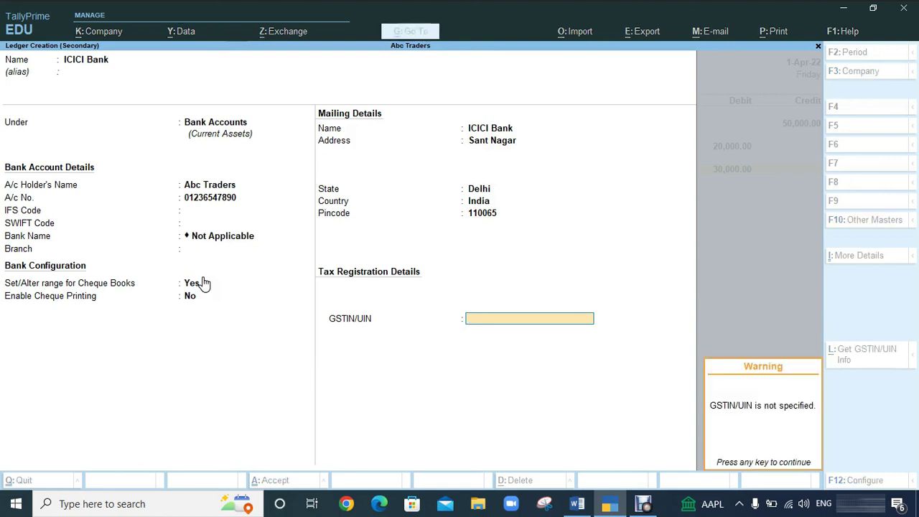
{"action": "key", "text": "Return"}
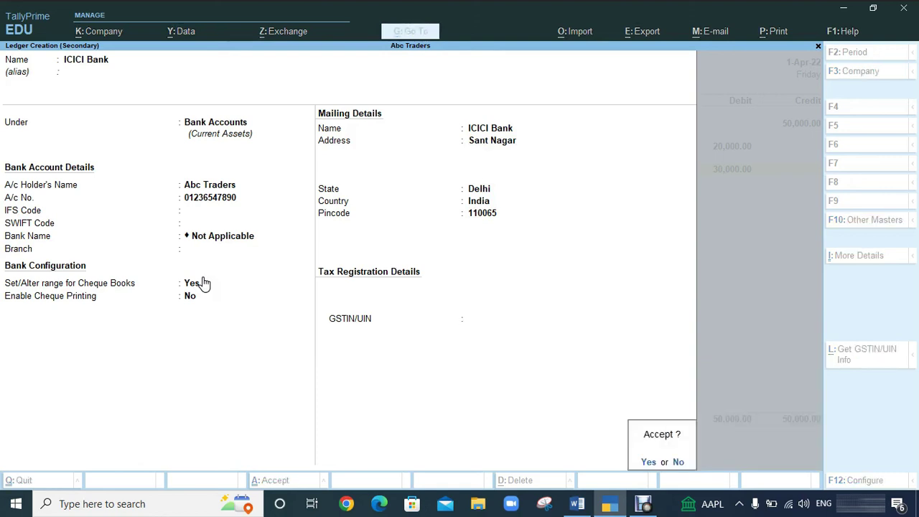
{"action": "key", "text": "Return"}
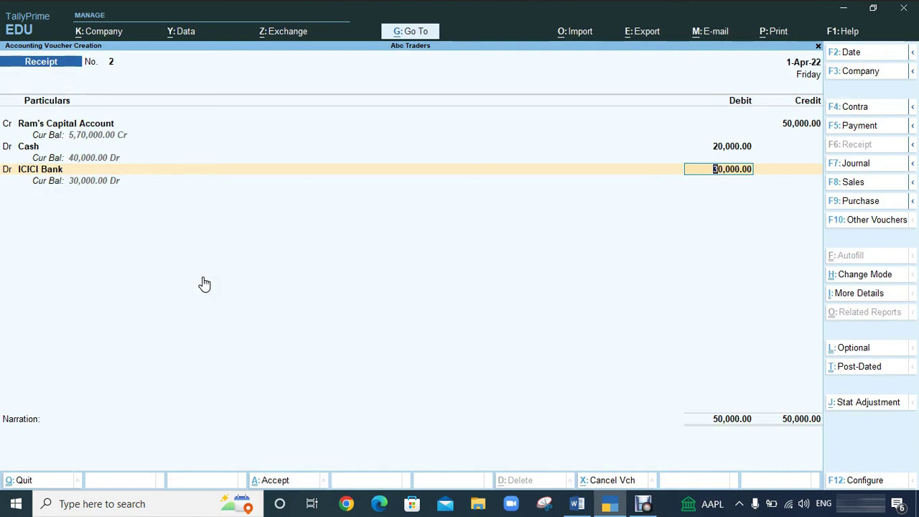
Allocate ICICI Bank's 30,000 as Cheque/DD without instrument details, then type the business-start narration.
{"action": "key", "text": "Return"}
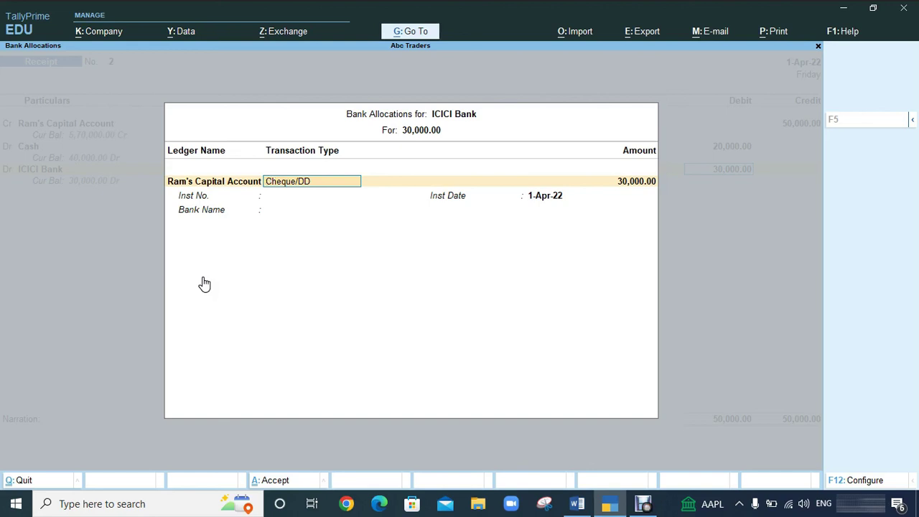
{"action": "key", "text": "Return"}
{"action": "key", "text": "Return"}
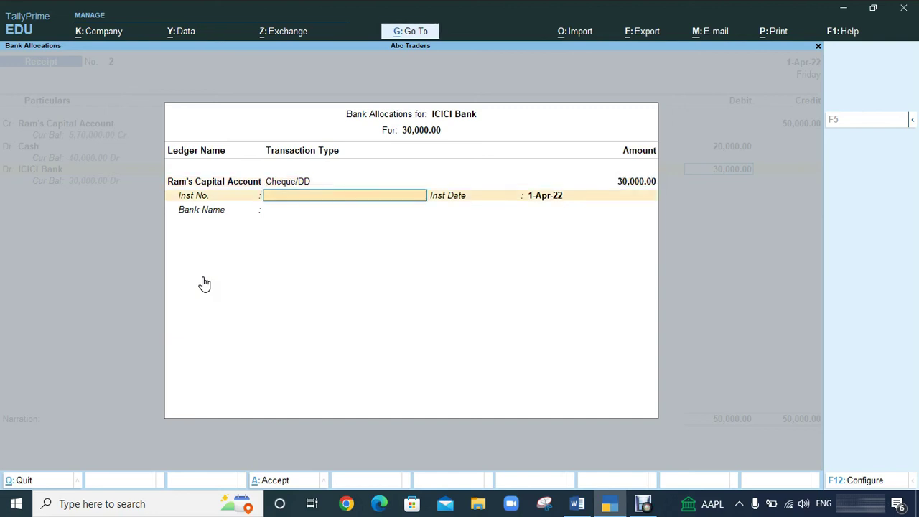
{"action": "key", "text": "Return"}
{"action": "key", "text": "Return"}
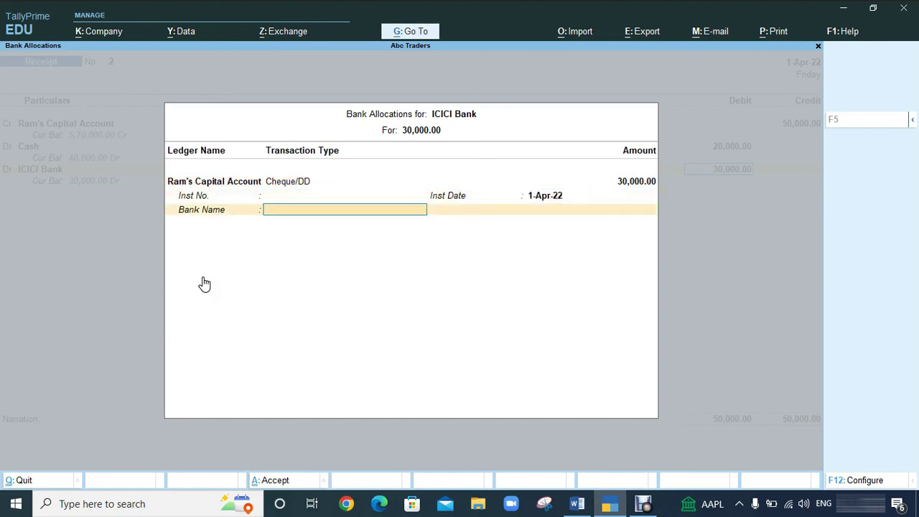
{"action": "key", "text": "Return"}
{"action": "type", "text": "B"}
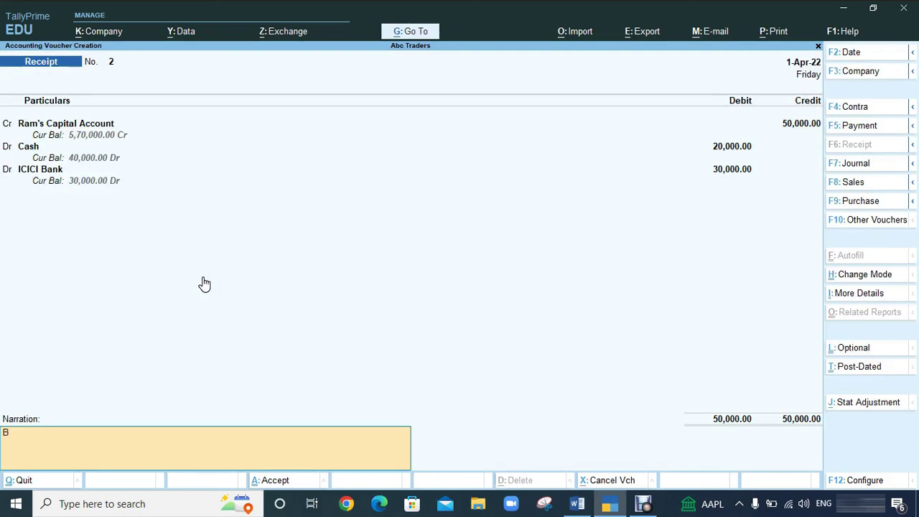
{"action": "type", "text": "eing started a busine"}
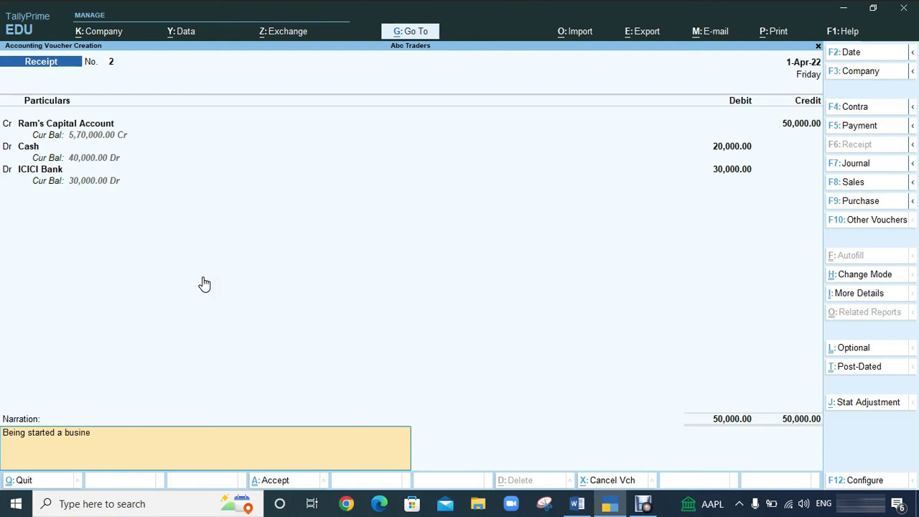
{"action": "type", "text": "ss with cash and"}
{"action": "type", "text": " bank"}
{"action": "type", "text": " /"}
Finish the narration and accept Receipt voucher No. 2.
{"action": "key", "text": "Return"}
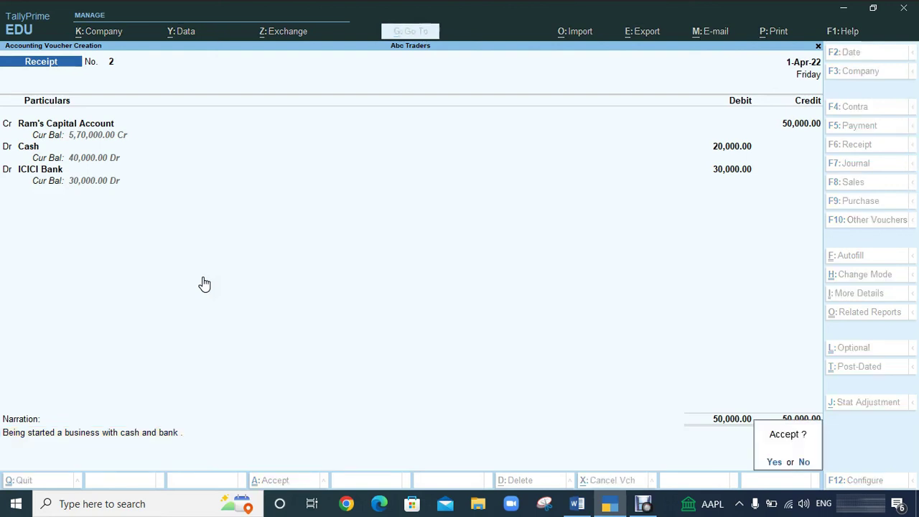
{"action": "key", "text": "Return"}
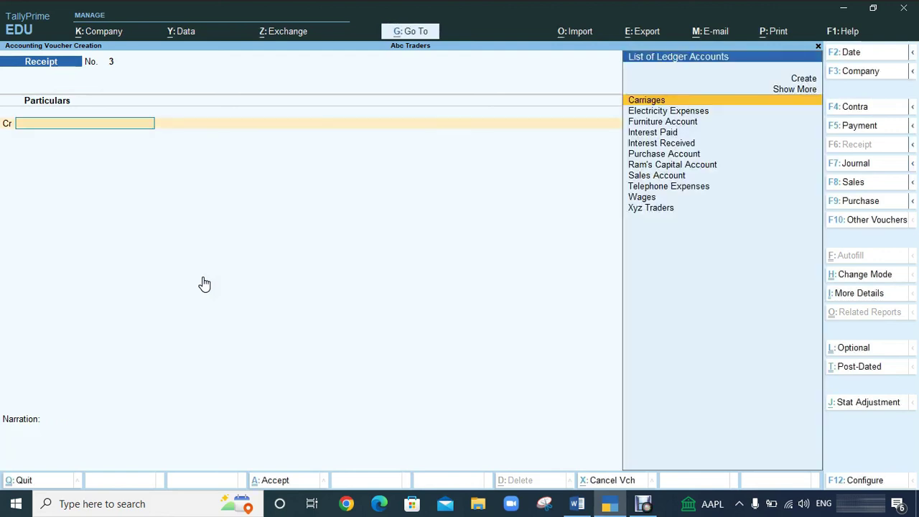